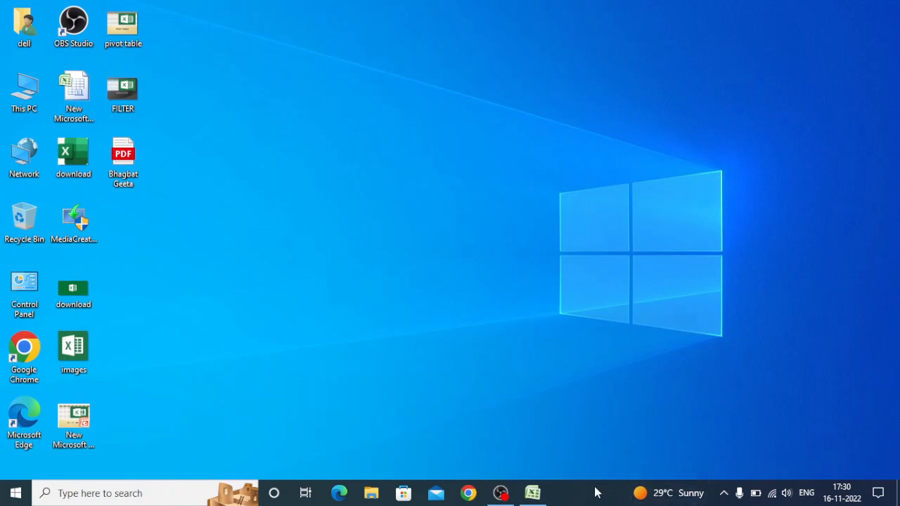
- Switch to the Excel workbook that holds the Data Validation sheet
mouse_move(534, 496)
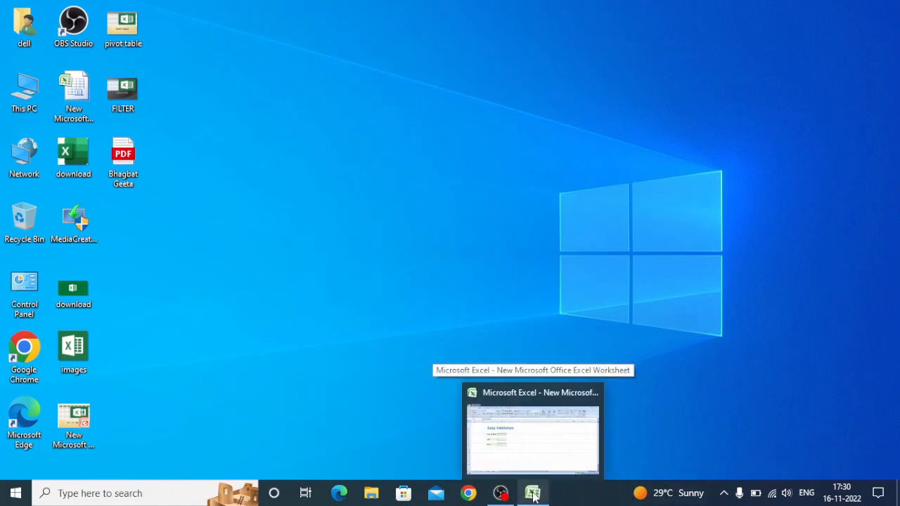
left_click(532, 494)
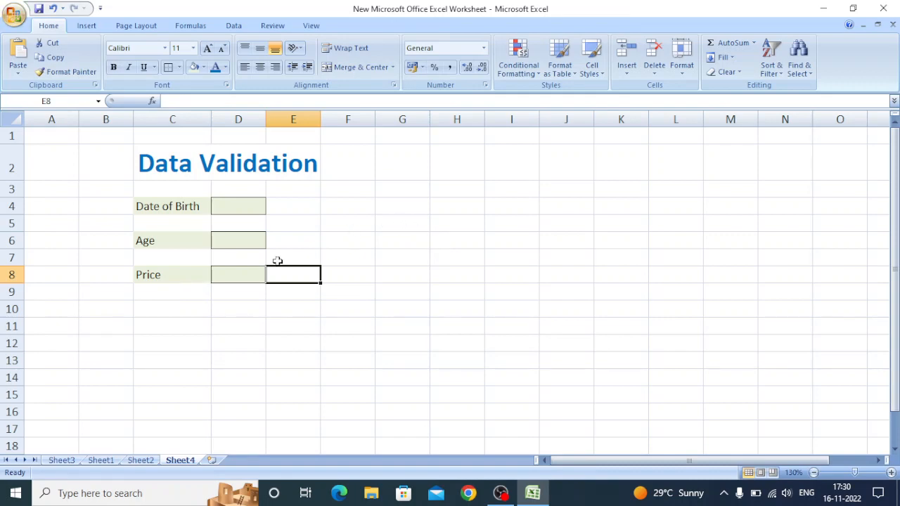
- Look over the sheet's title, the Date of Birth label and the entry cells for date of birth, age and price
double_click(157, 164)
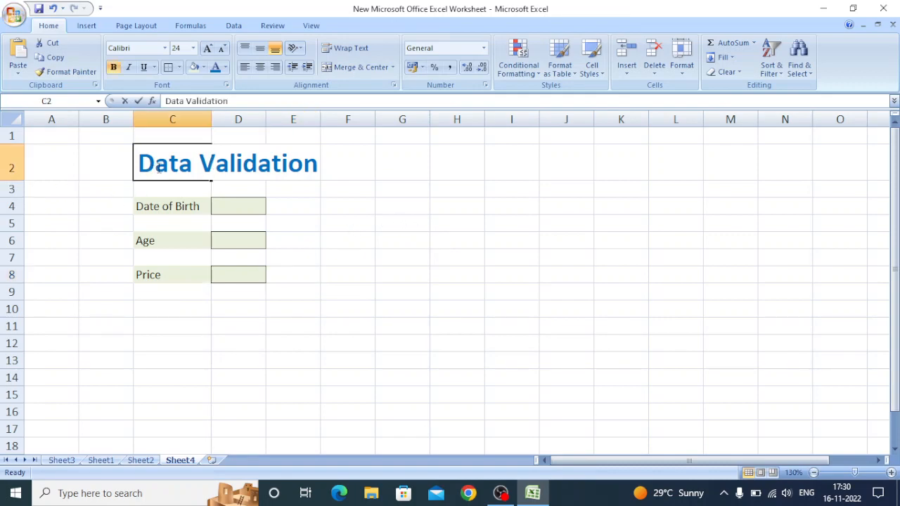
left_click(150, 202)
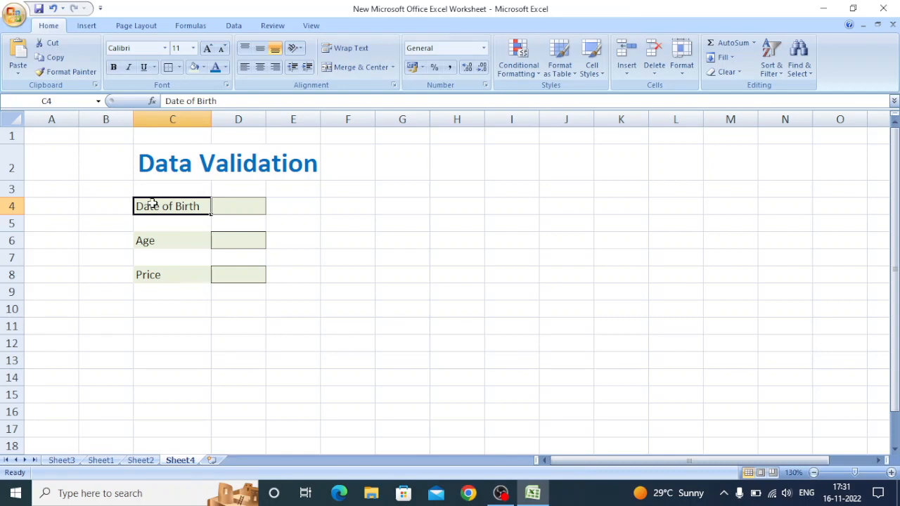
left_click(226, 204)
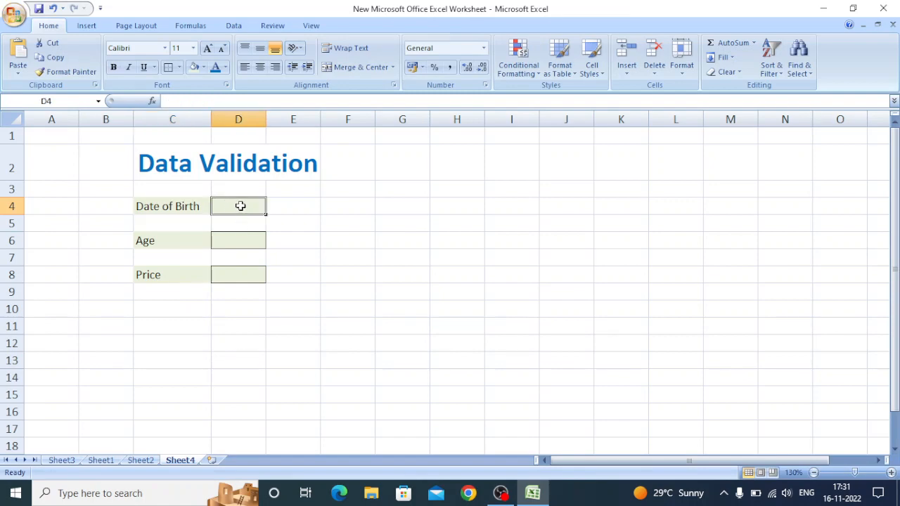
double_click(239, 242)
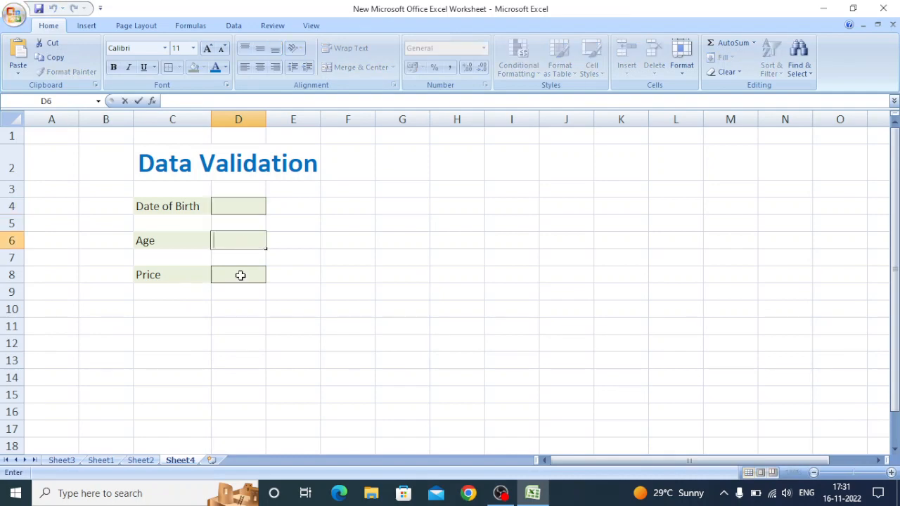
left_click(240, 273)
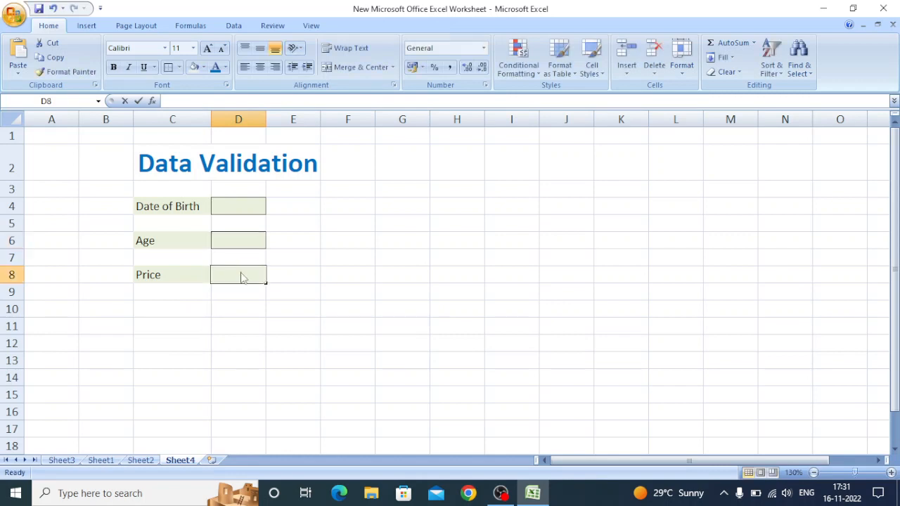
double_click(239, 271)
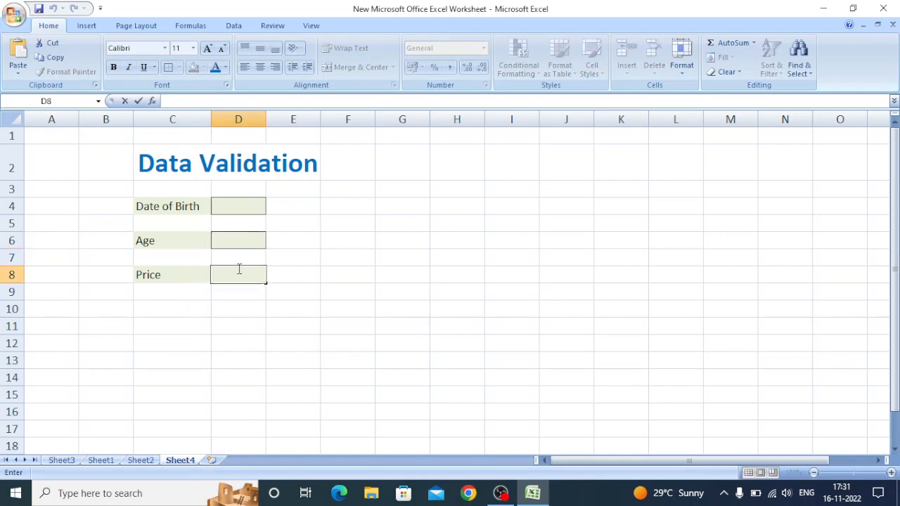
left_click(237, 205)
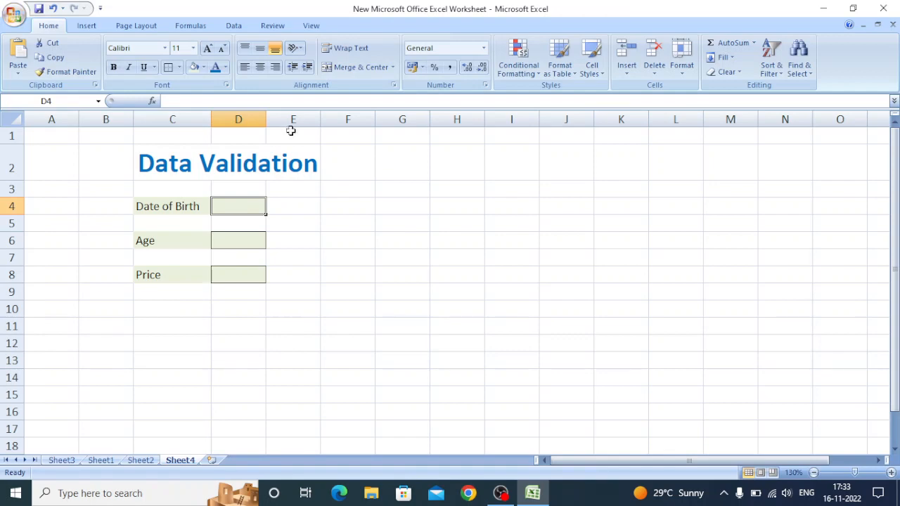
double_click(238, 209)
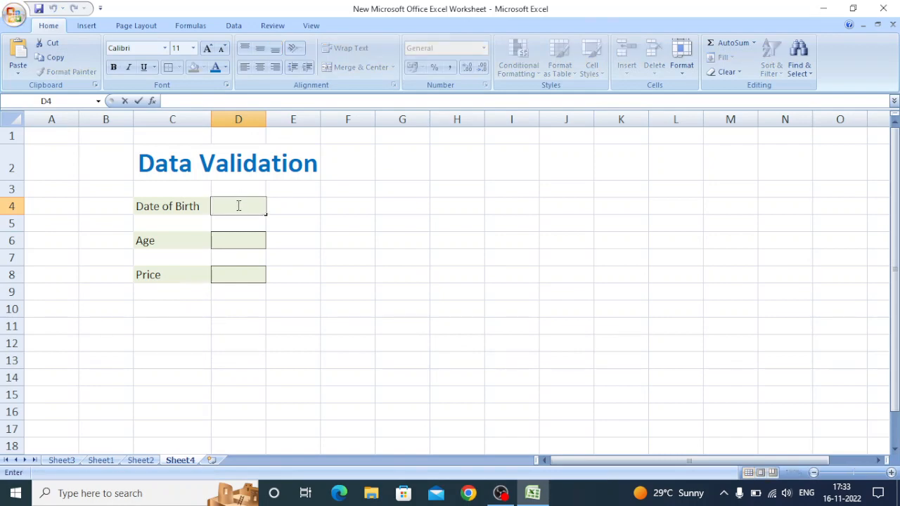
left_click(280, 205)
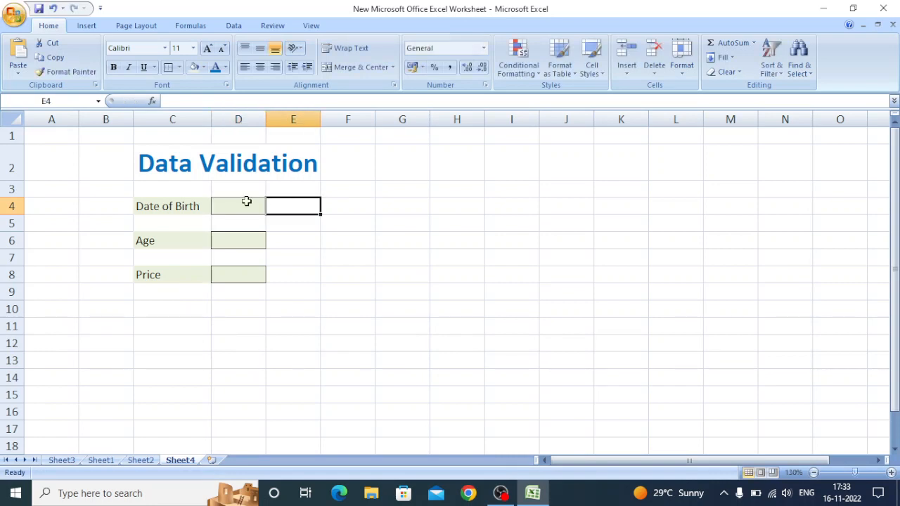
- Enter a sample date of birth in cell D4 and clear the cell again
left_click(245, 203)
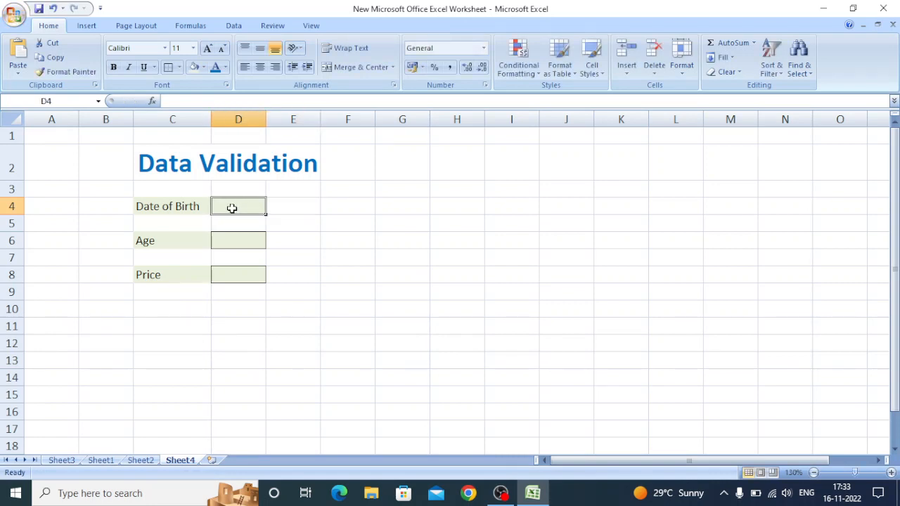
type("10")
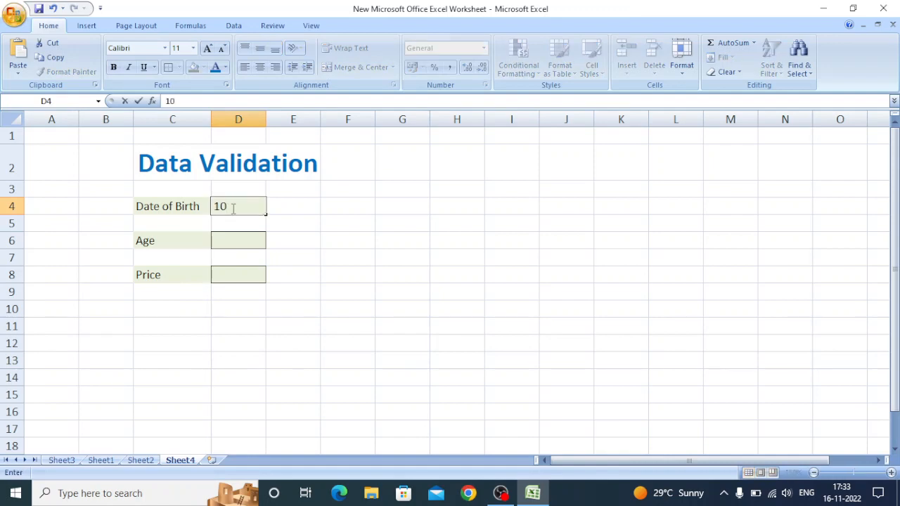
type("/02/1")
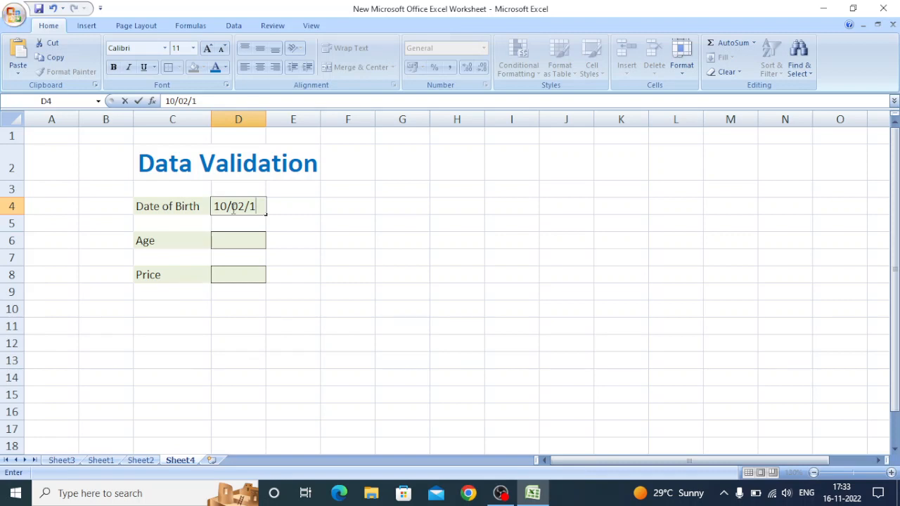
type("945")
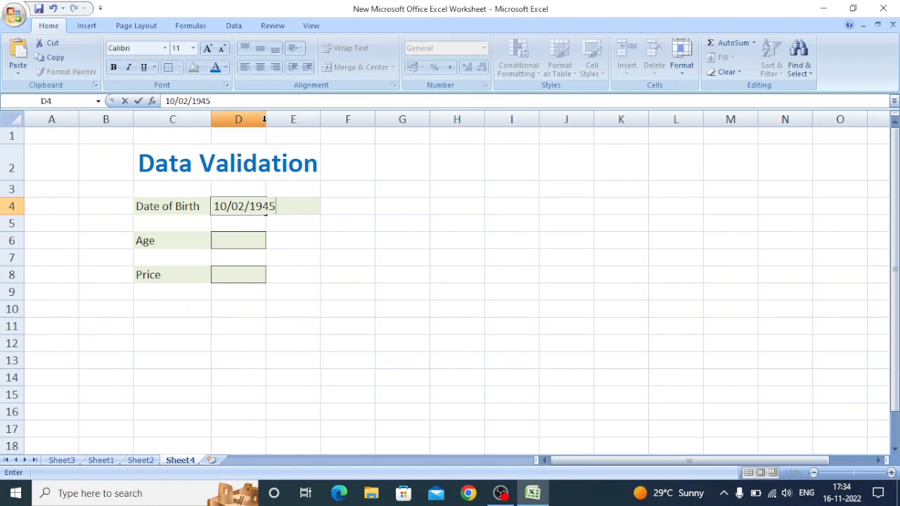
key("Return")
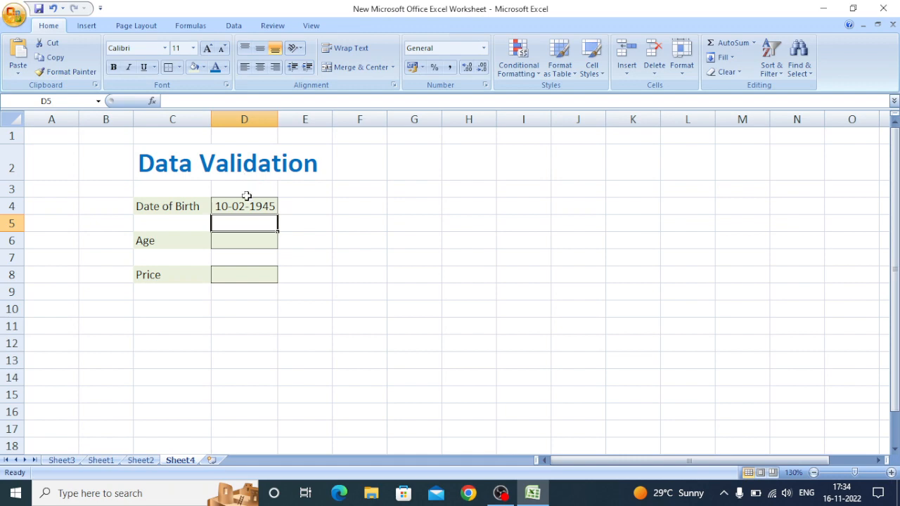
left_click(250, 206)
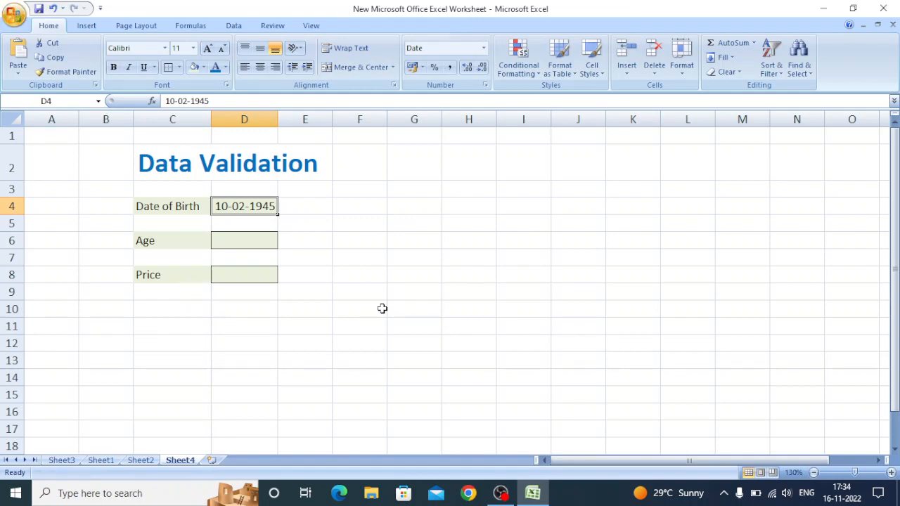
key("Delete")
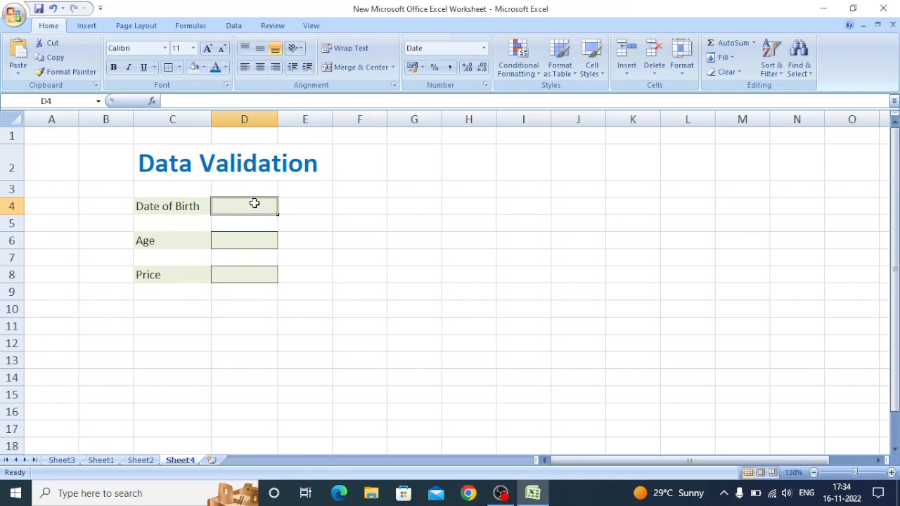
- Open the data validation settings for cell D4 and review the input message and error alert options
left_click(234, 26)
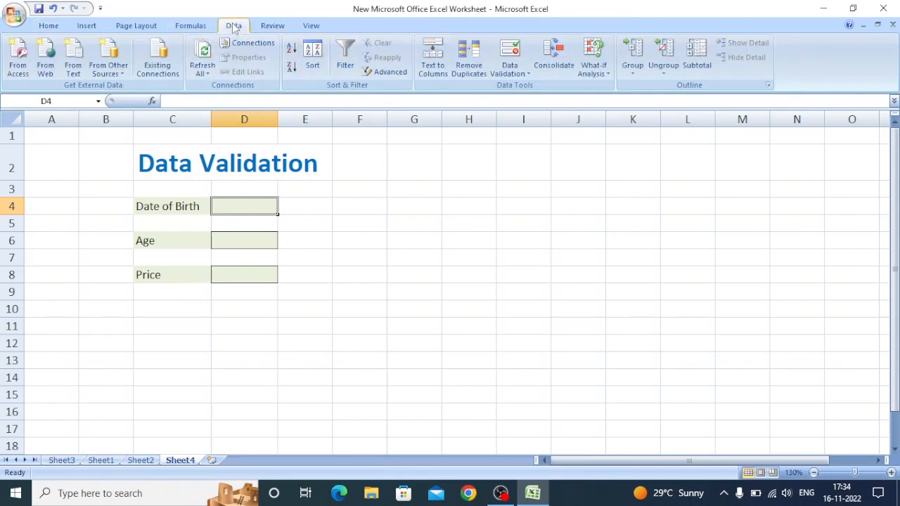
left_click(521, 76)
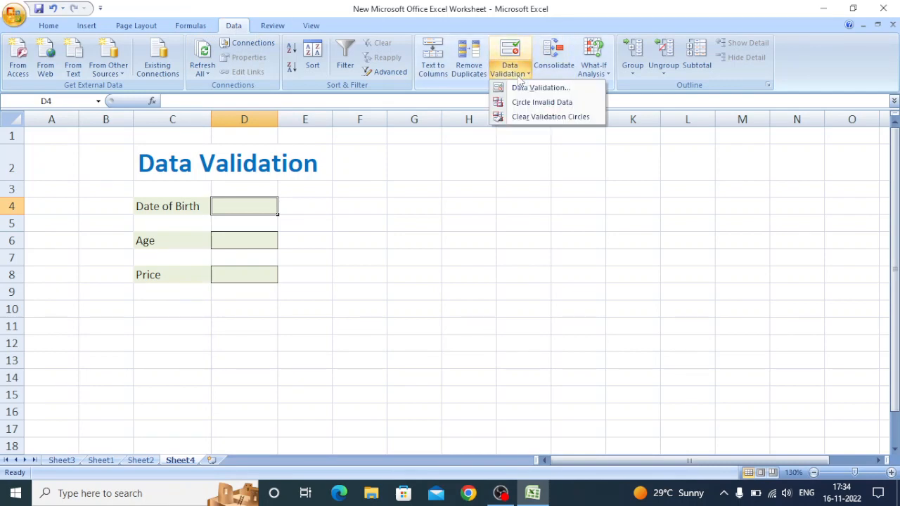
left_click(536, 88)
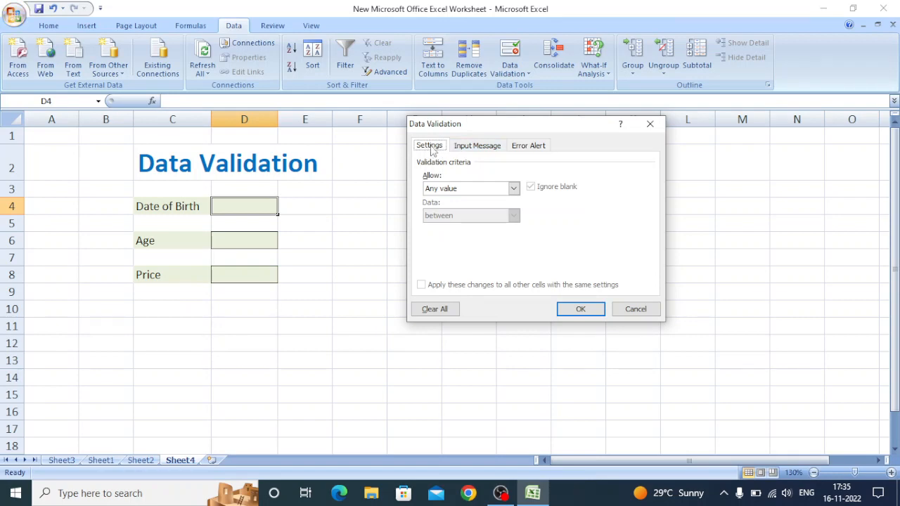
left_click(485, 149)
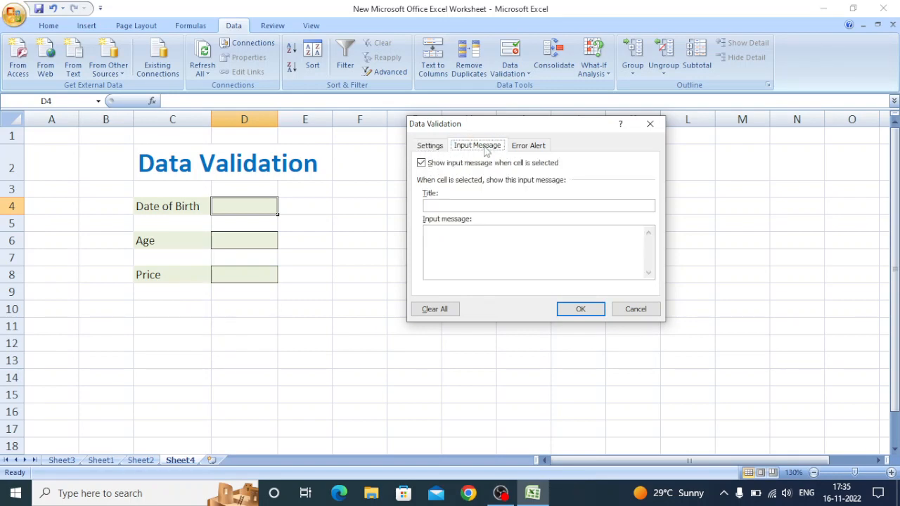
left_click(524, 147)
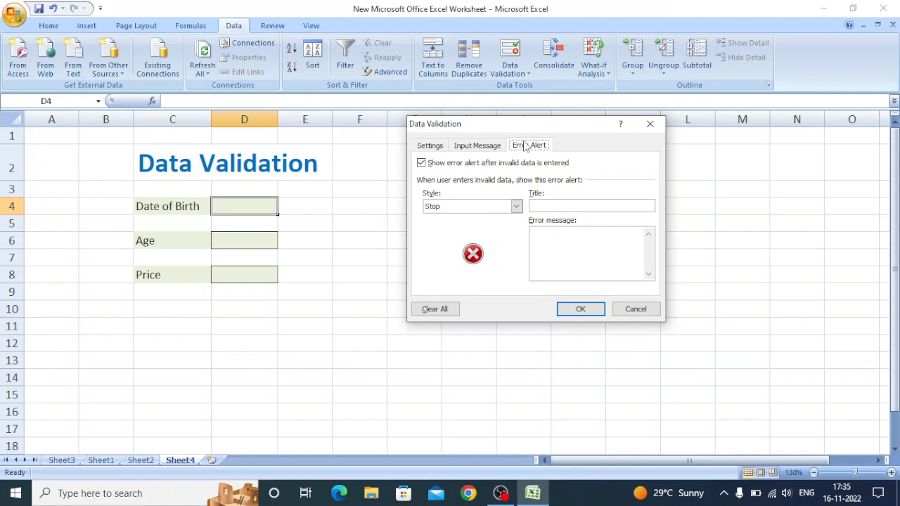
left_click(435, 146)
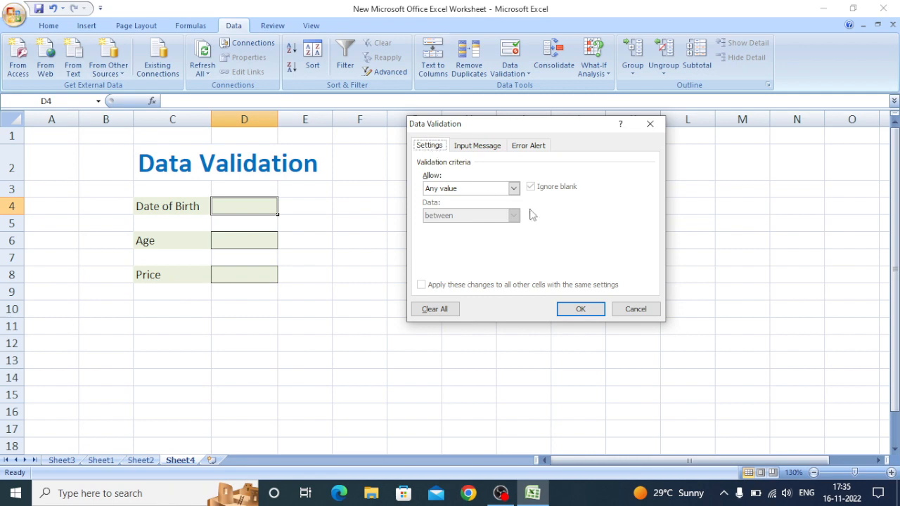
- Set the validation criteria for cell D4 to allow a Date, keeping the between condition
left_click(513, 190)
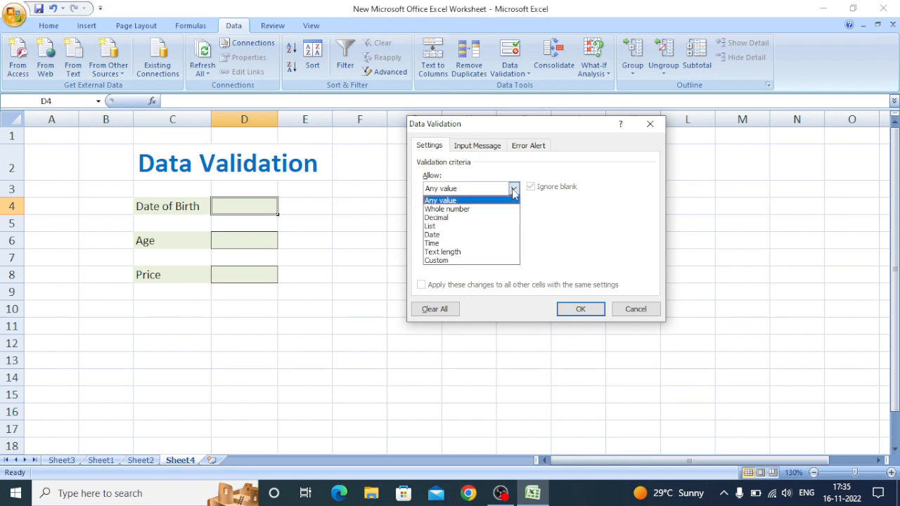
left_click(450, 241)
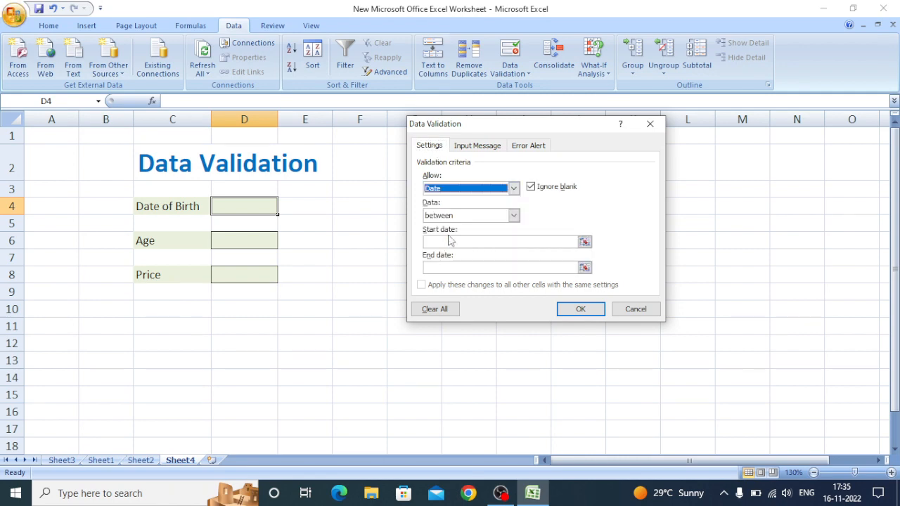
left_click(514, 216)
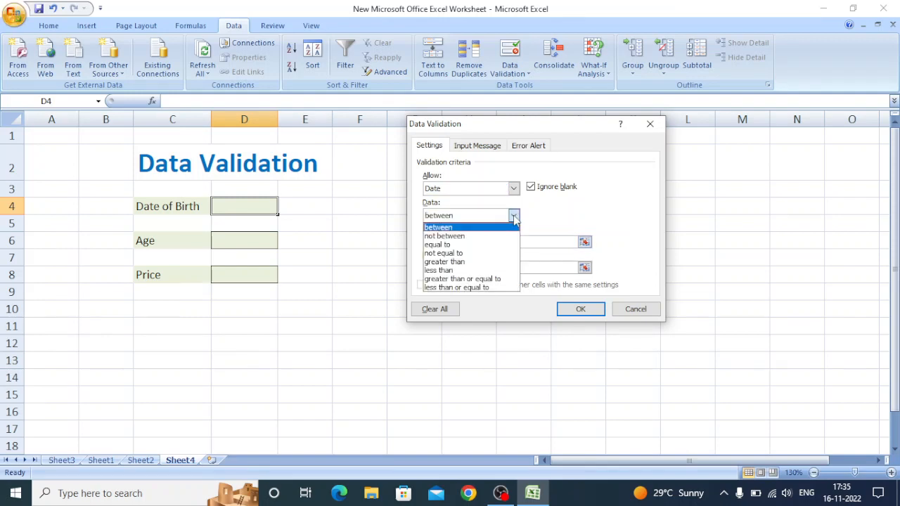
left_click(514, 216)
- Set the start date of the allowed range to 01/01/2001
left_click(492, 243)
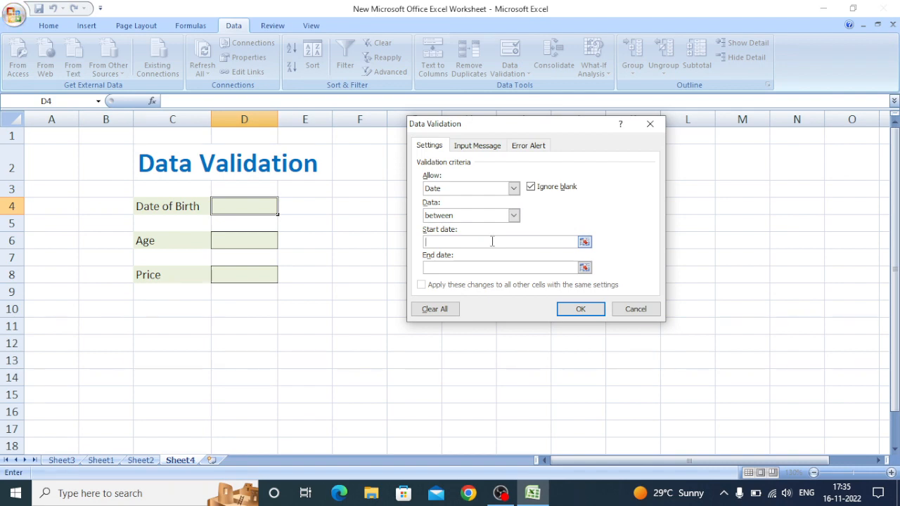
type("01")
left_click(584, 241)
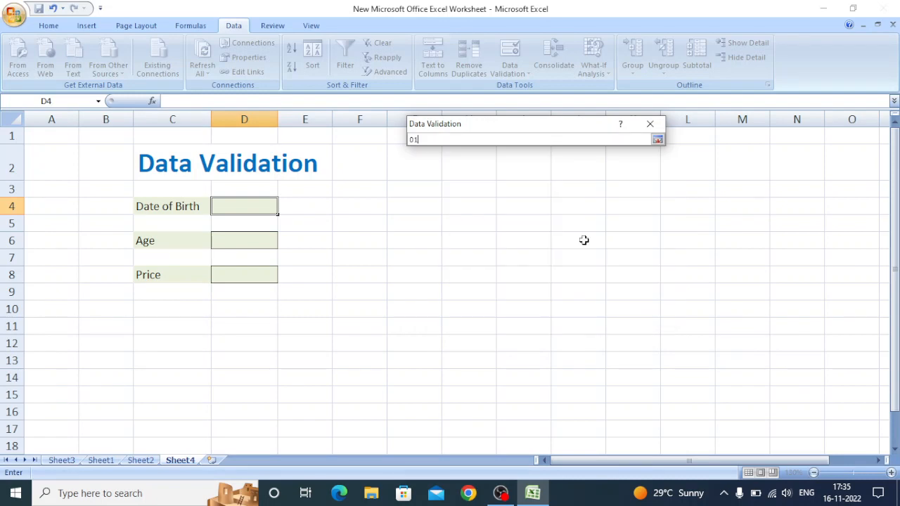
left_click(657, 139)
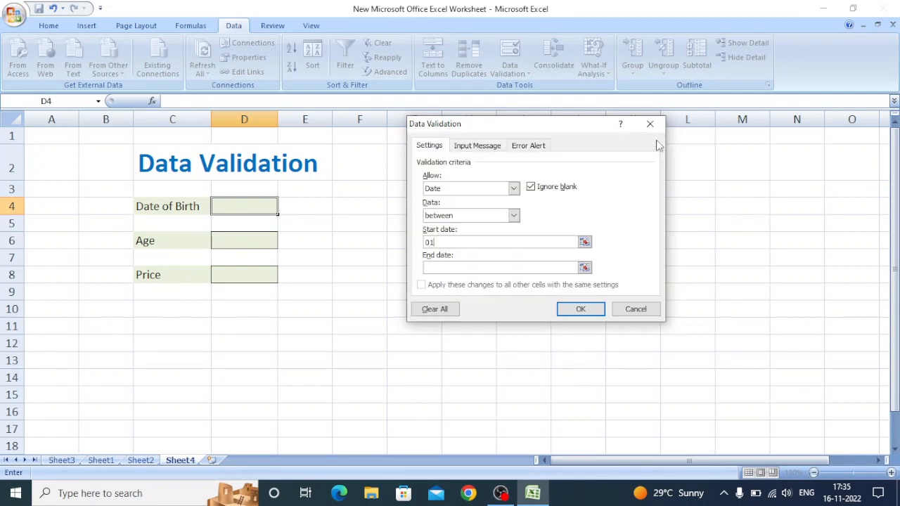
type("01/01/2001")
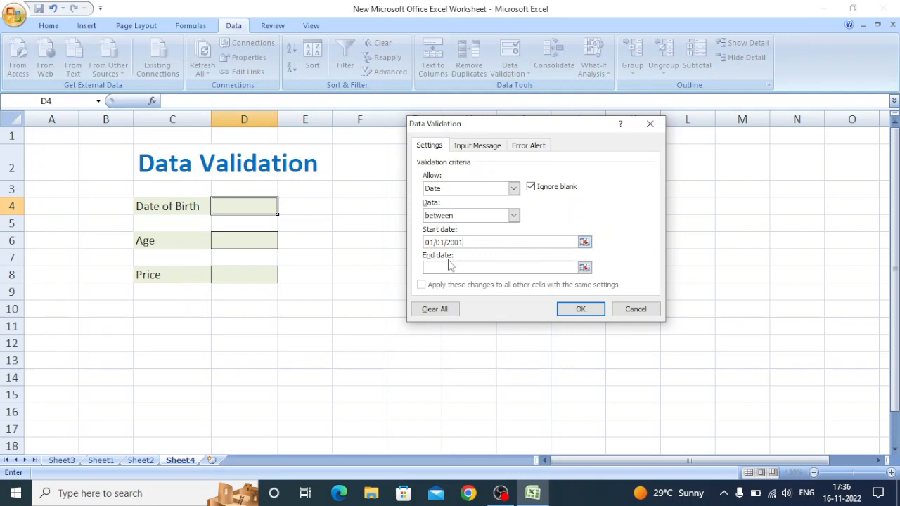
- Set the end date of the allowed range to 01/01/2015
left_click(448, 268)
type("01/01")
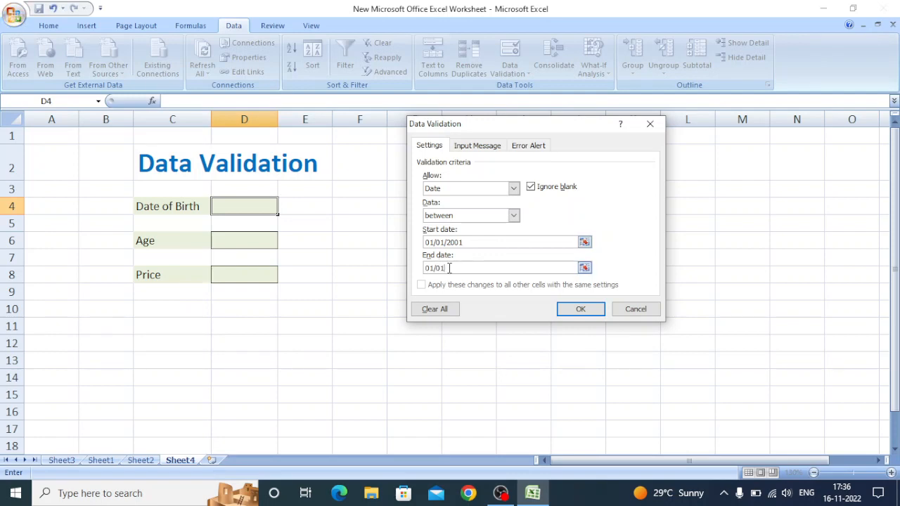
type("/2015")
- Give the validation's input message the title "Birth Date"
left_click(484, 147)
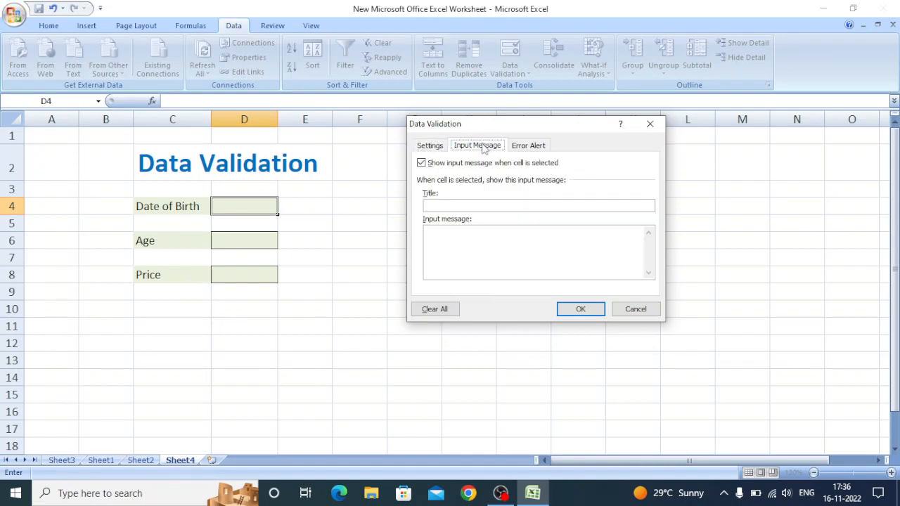
left_click(450, 206)
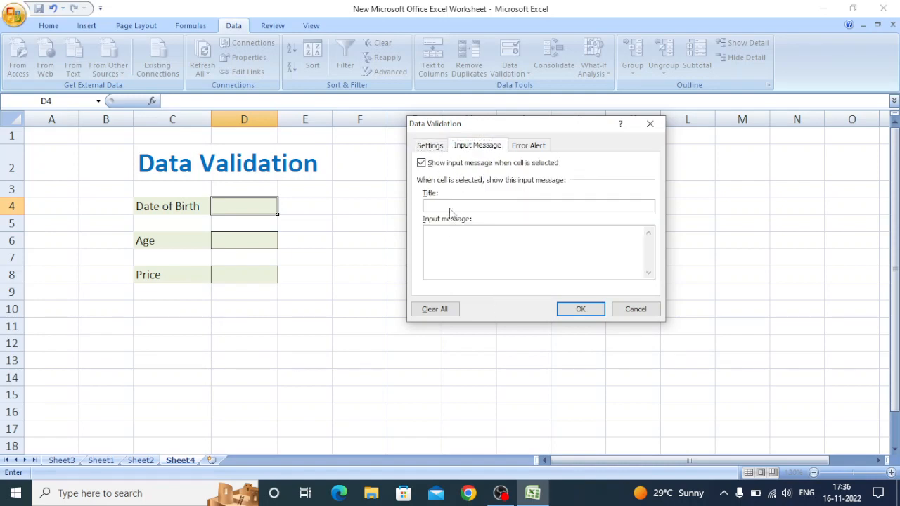
type("Birth Date")
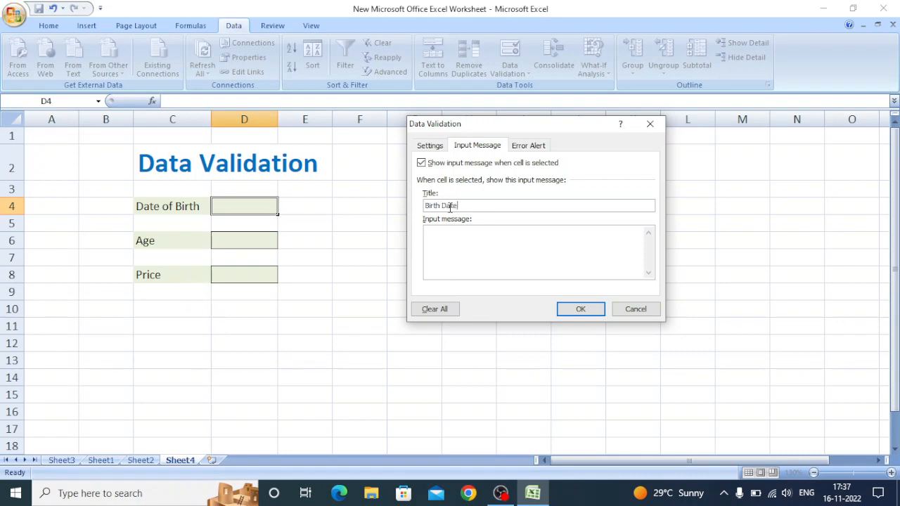
- Enter "Please input a valid Birth Date" as the input message text
left_click(472, 231)
type("Please input a valid ")
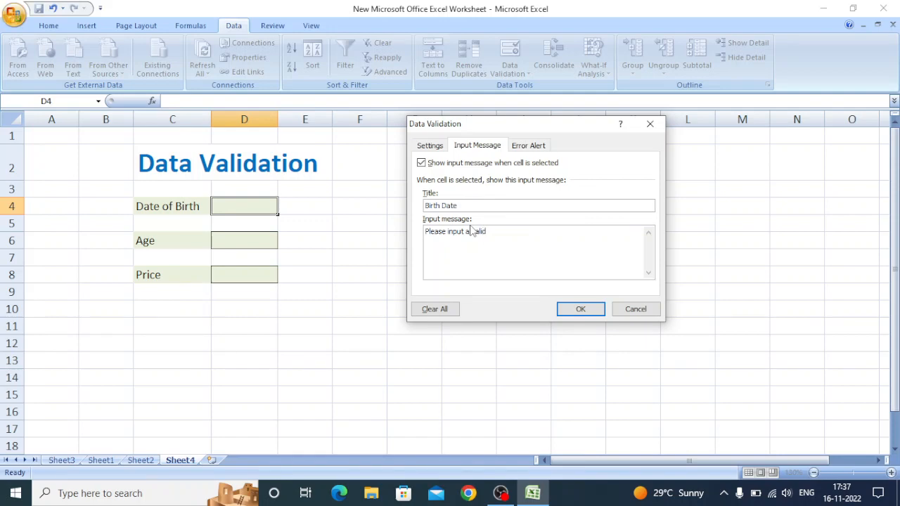
type("Birth Date")
- Preview the Warning and Information styles for the error alert, and set the style back to Stop
left_click(527, 146)
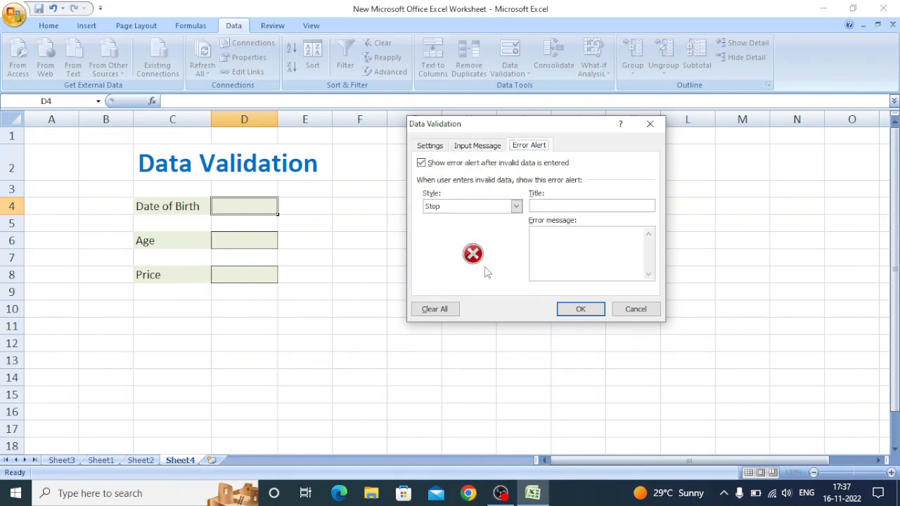
left_click(516, 207)
left_click(471, 227)
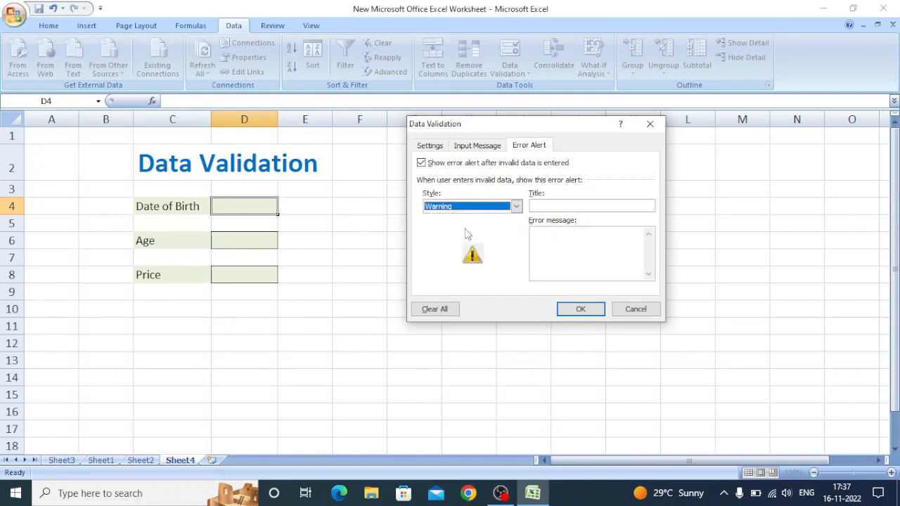
left_click(516, 206)
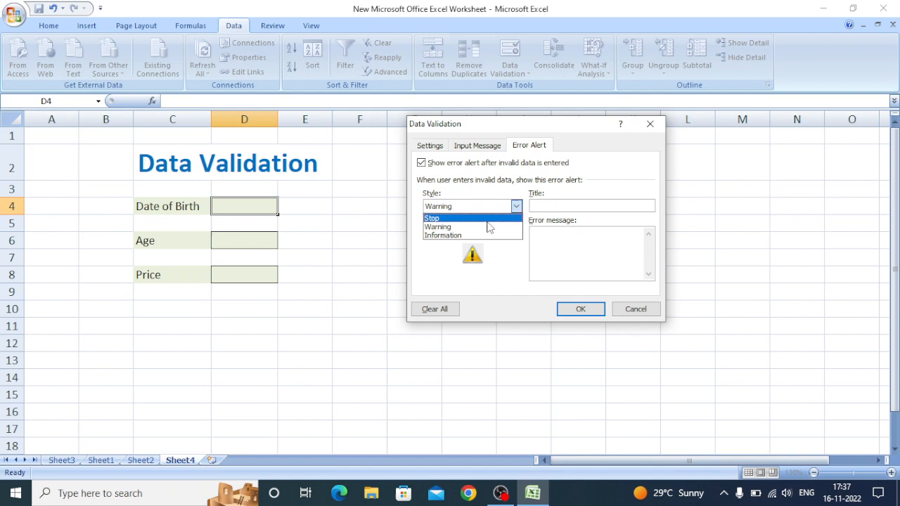
left_click(473, 236)
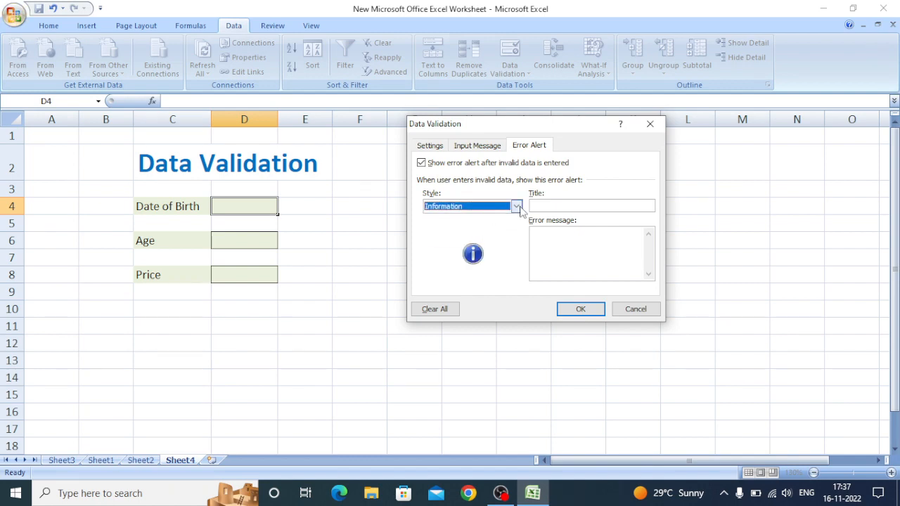
left_click(517, 206)
left_click(475, 219)
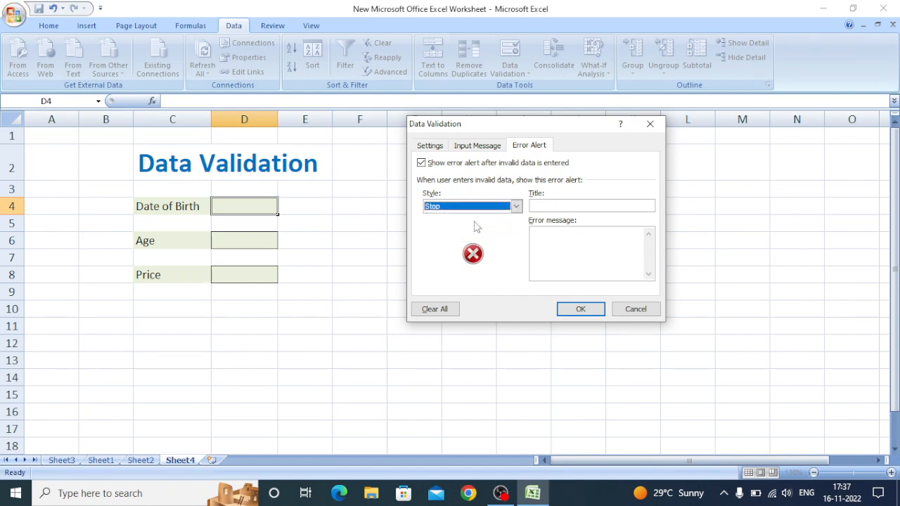
- Give the error alert the title "Birth Date"
left_click(535, 205)
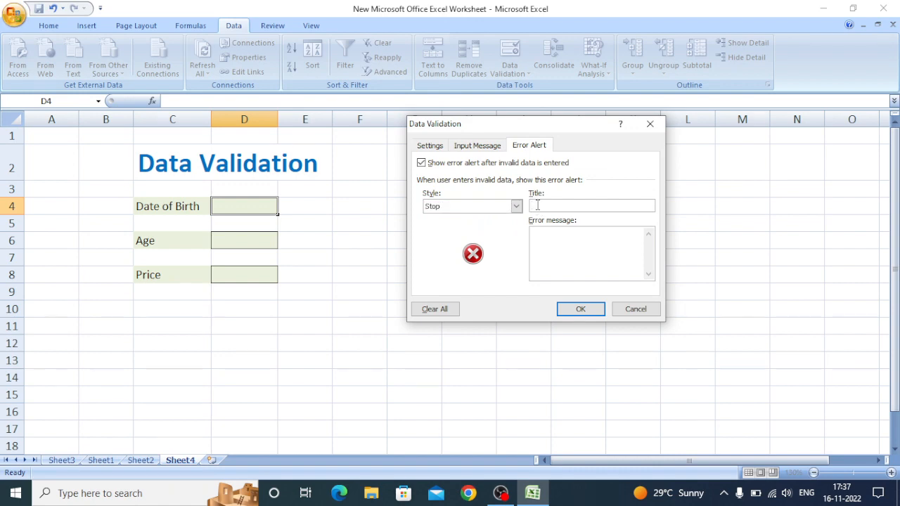
type("Birth Date")
- Enter "Birth Date is not Valid" as the error message and apply the validation to the Date of Birth cell
left_click(543, 238)
type("Birth Date is not Valid")
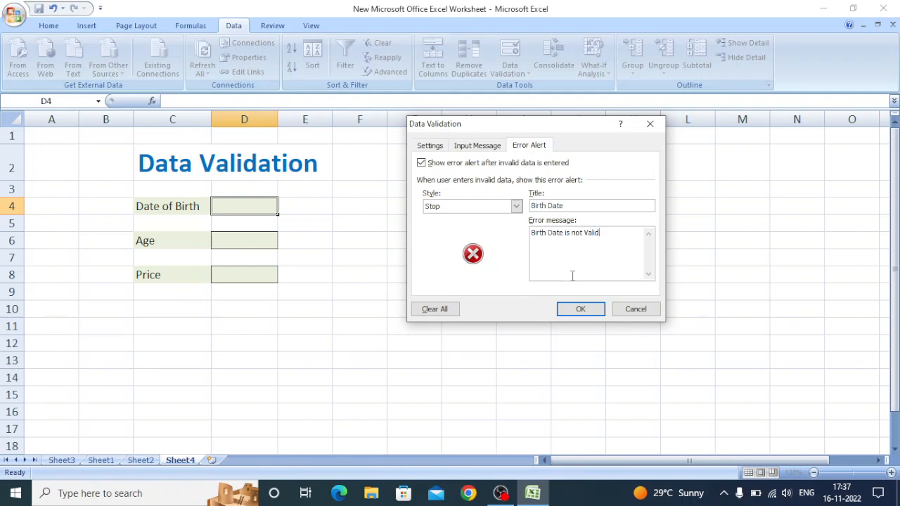
left_click(578, 310)
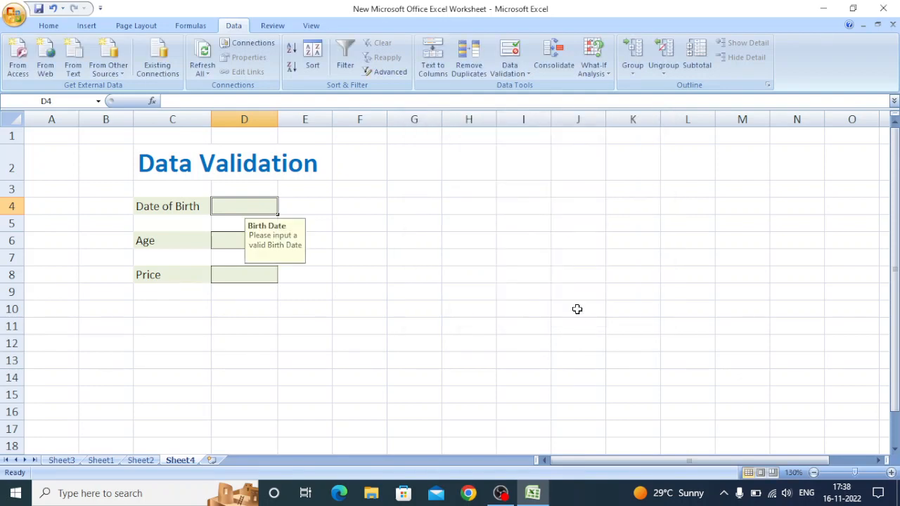
- Try to enter a birth date earlier than the allowed range in cell D4, and choose to retry the entry
left_click(428, 342)
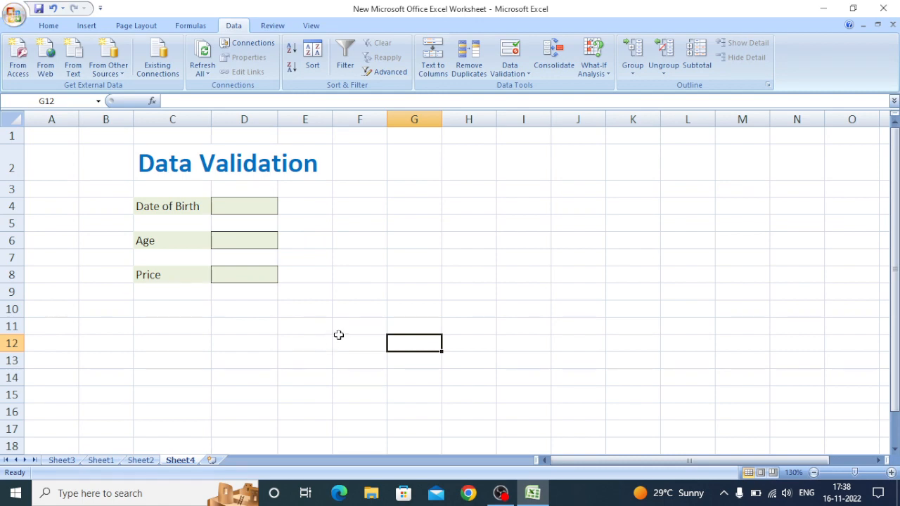
left_click(252, 205)
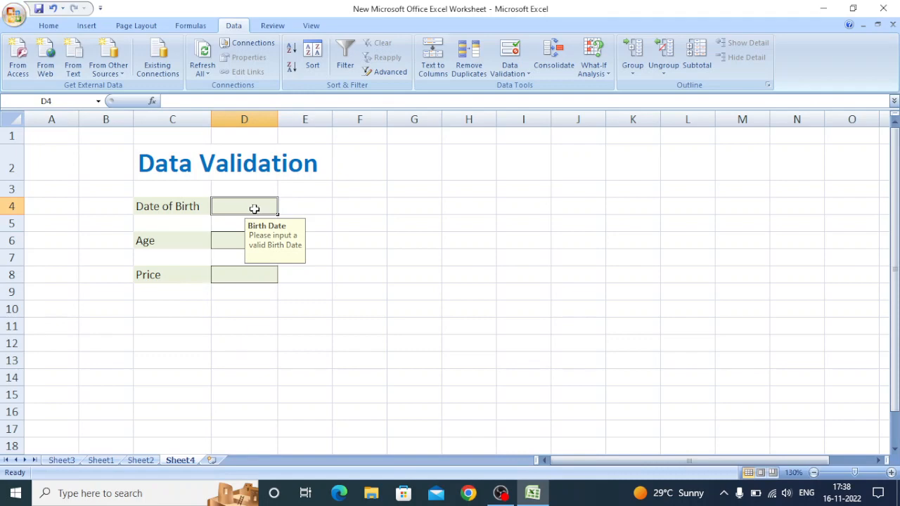
type("01/")
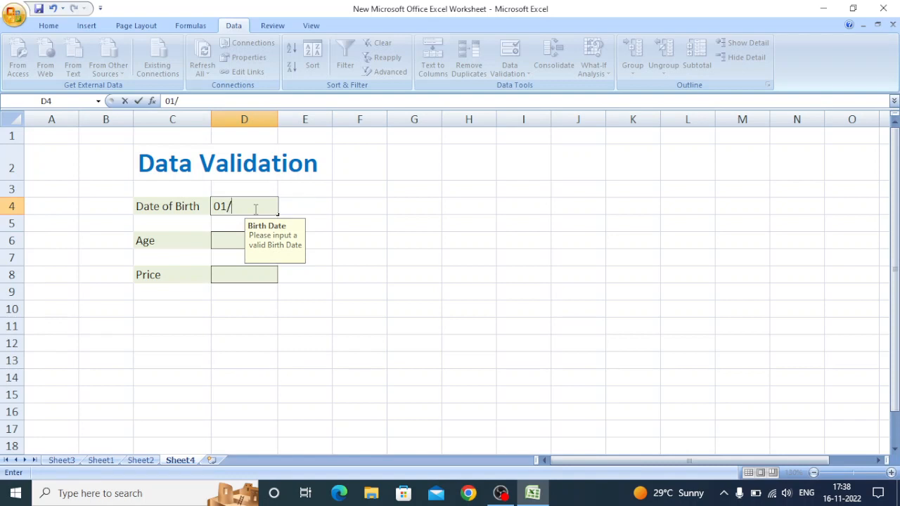
type("01/")
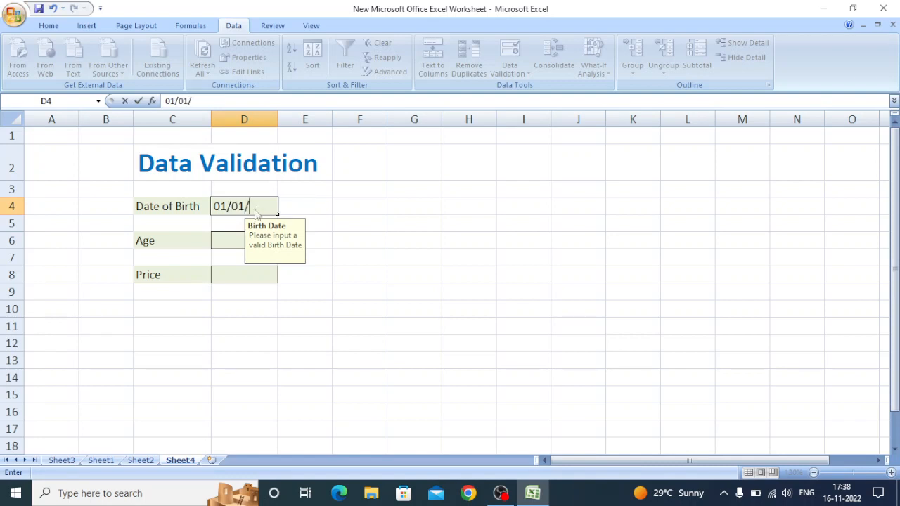
type("199")
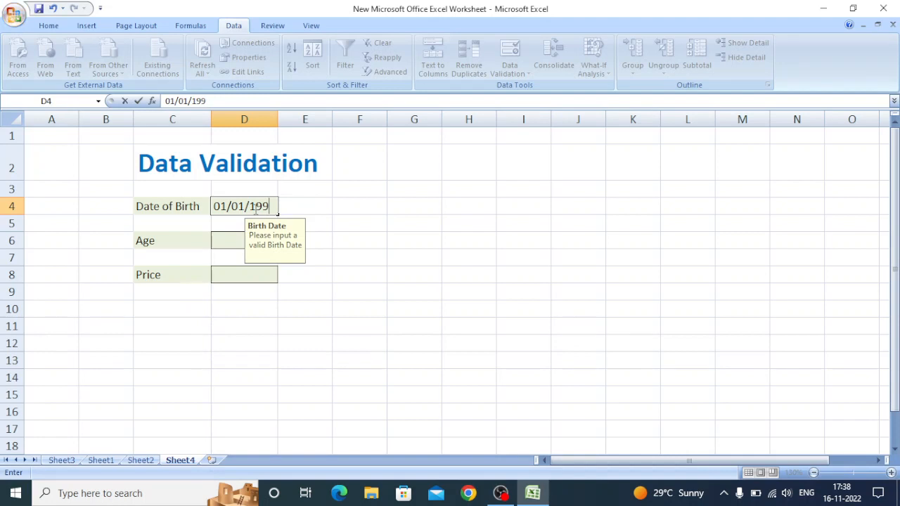
type("9")
key("Return")
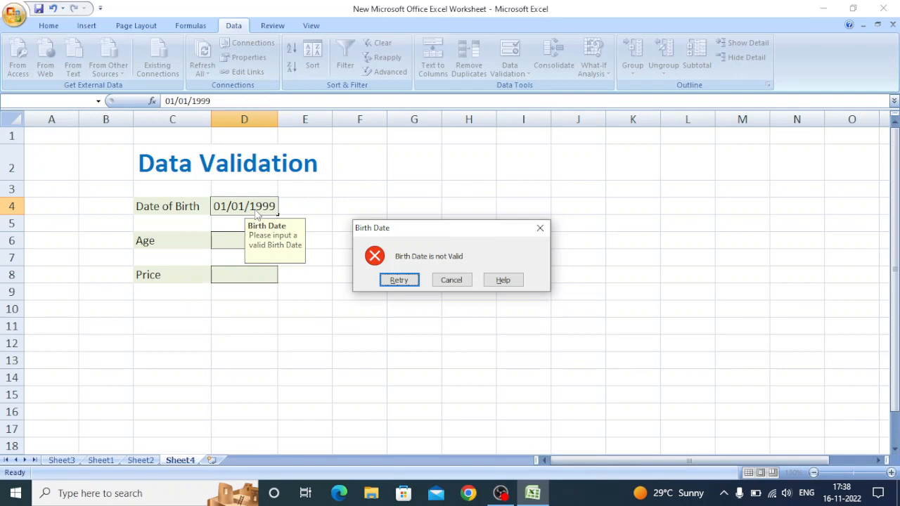
left_click(399, 281)
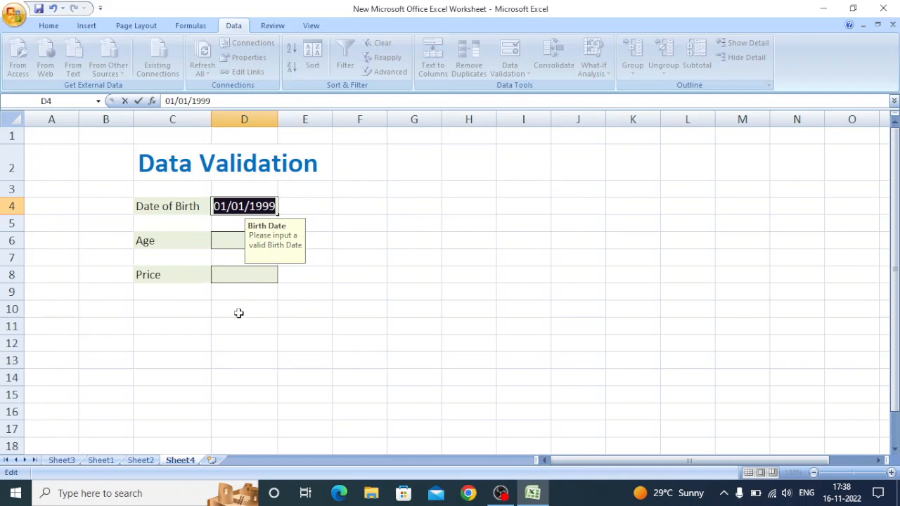
- Replace the entry in cell D4 with a birth date inside the allowed range
type("02")
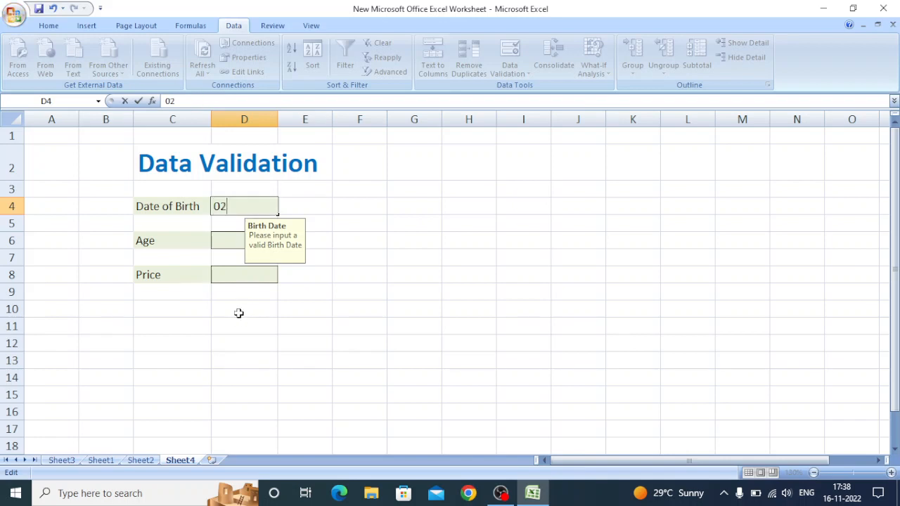
type("/05")
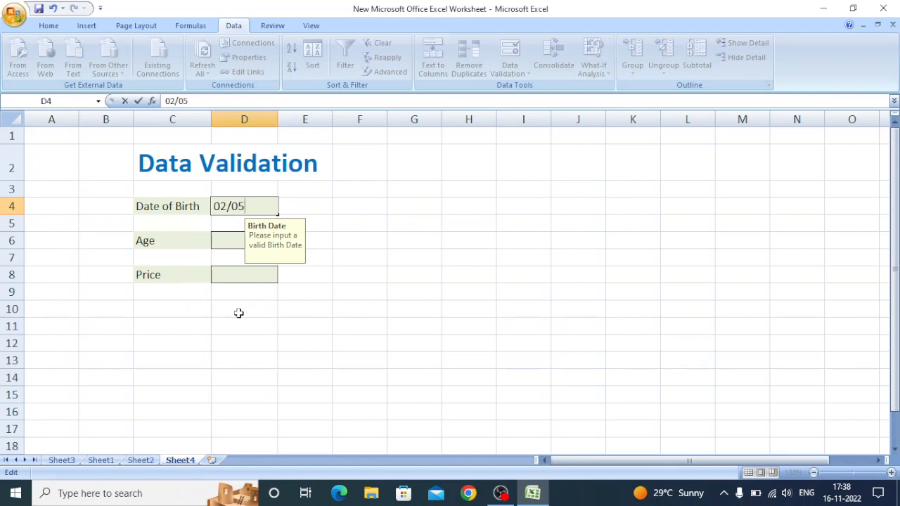
type("/20")
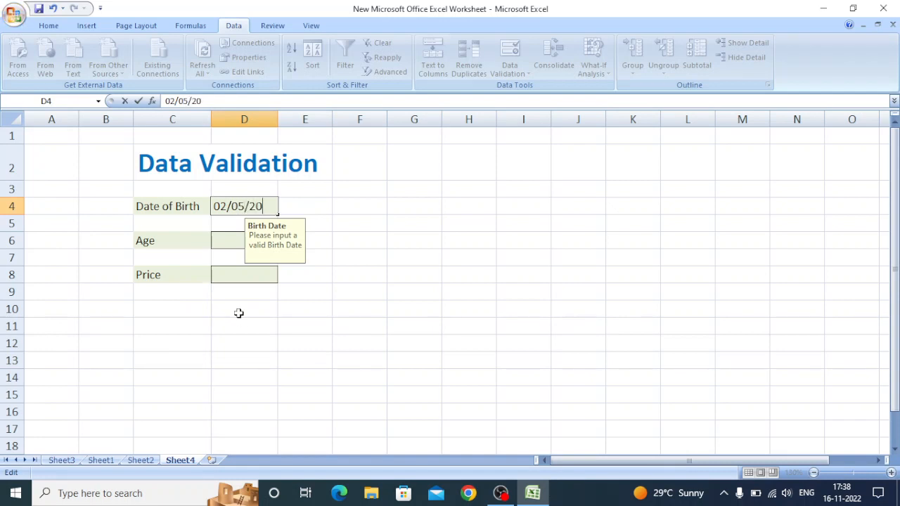
type("10")
key("Return")
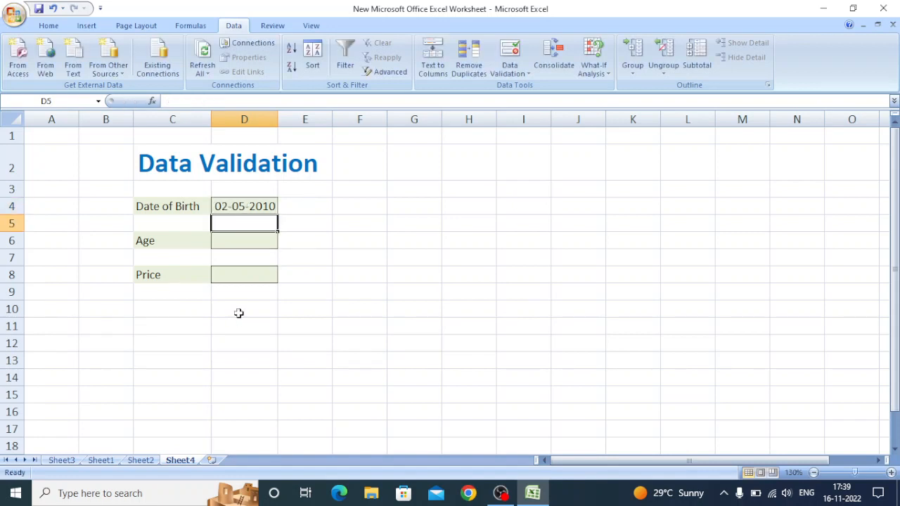
- Open data validation for the Age cell D6 and allow only a Whole number
key("Down")
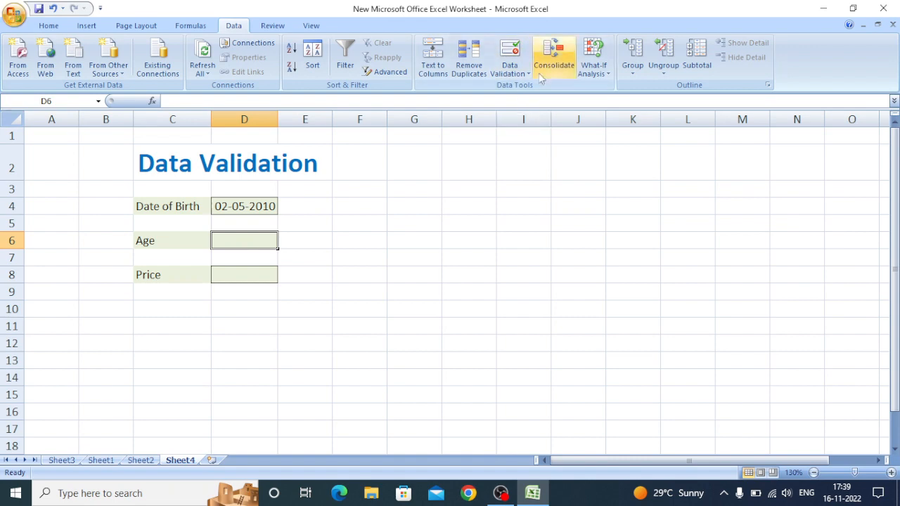
left_click(511, 65)
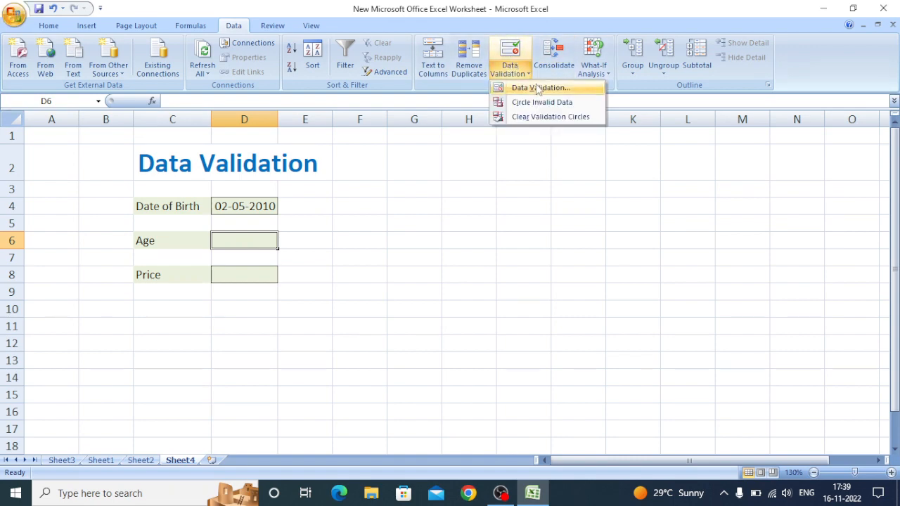
left_click(536, 86)
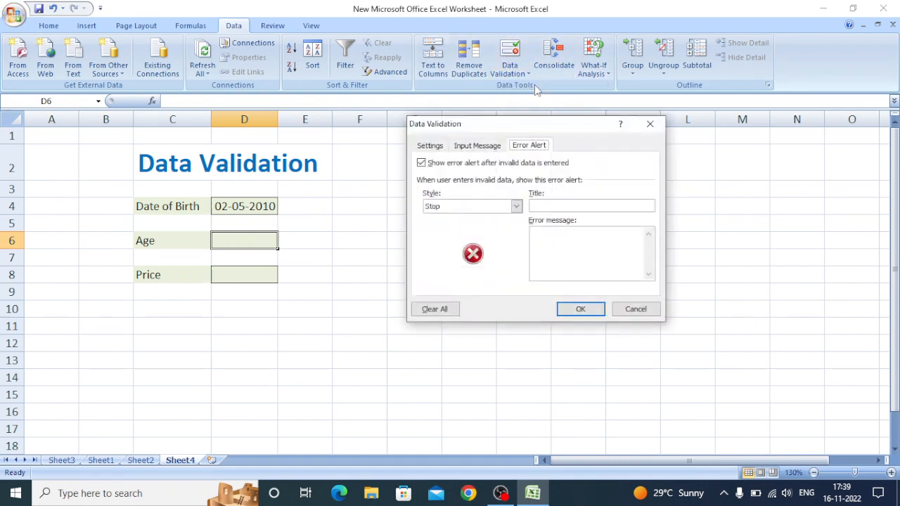
left_click(430, 146)
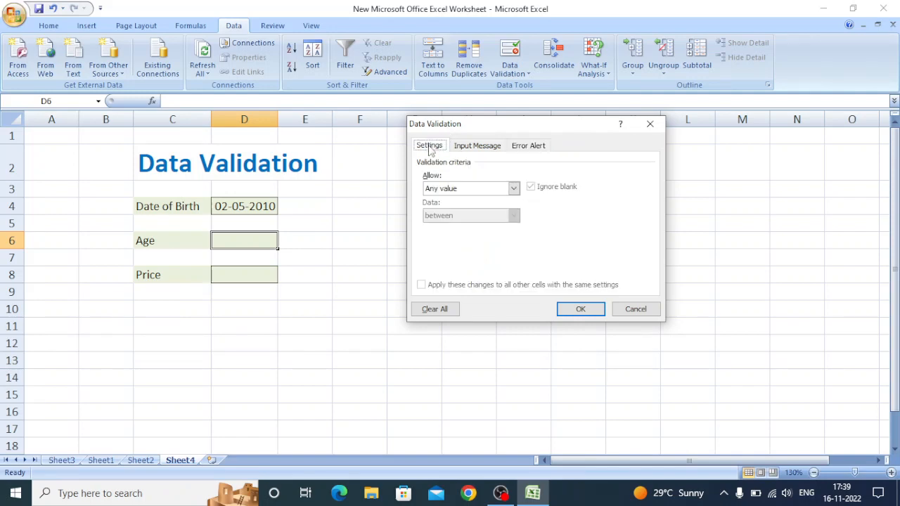
left_click(514, 188)
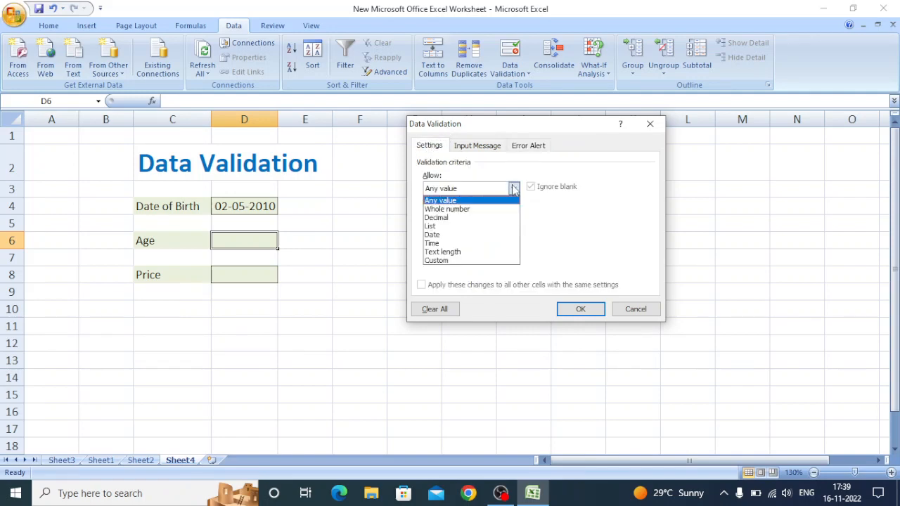
left_click(454, 209)
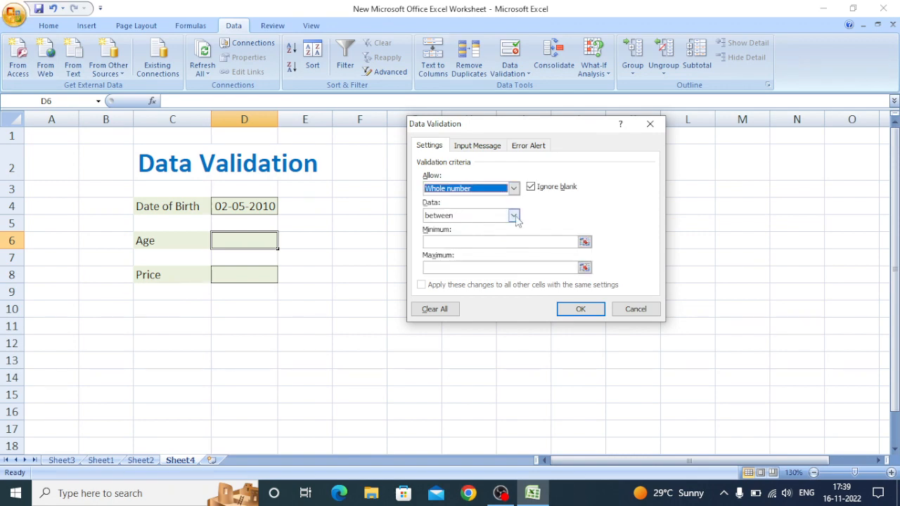
- Set the allowed age range to a minimum of 5 and a maximum of 15
left_click(467, 244)
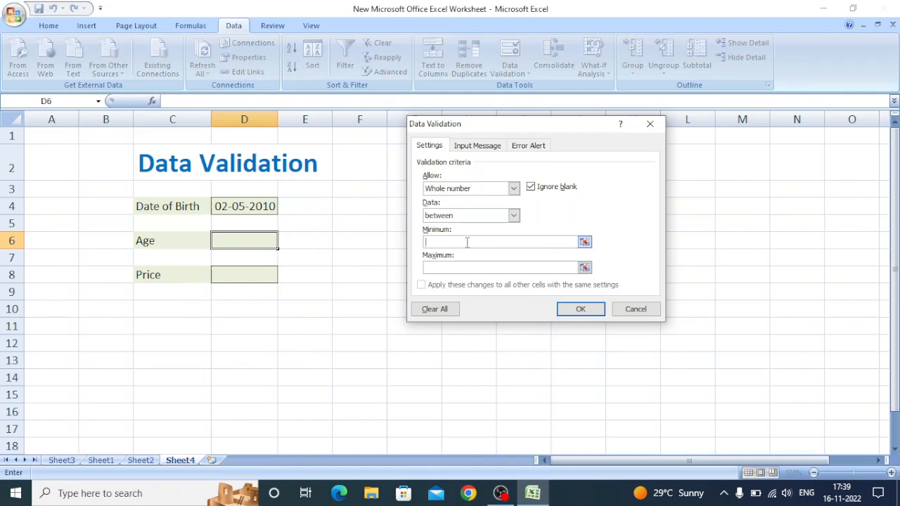
type("5")
left_click(463, 267)
type("15")
- Give the Age cell an input message titled "Age Data" with the text "Please enter the age data"
left_click(476, 145)
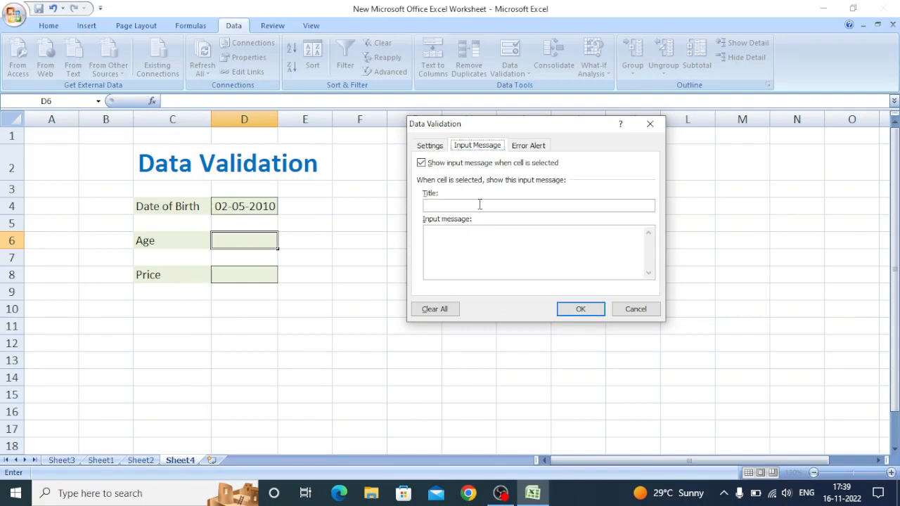
type("A")
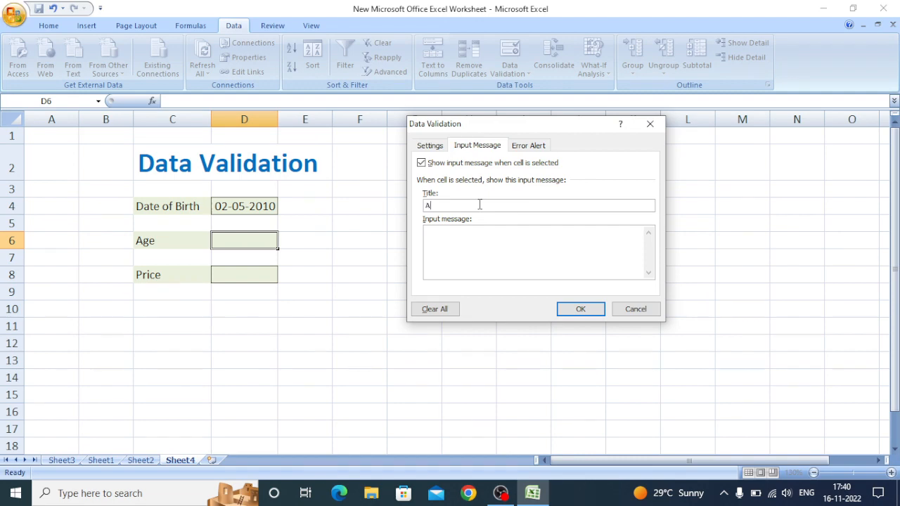
type("ge Data")
left_click(465, 237)
type("Please enter")
type("the age")
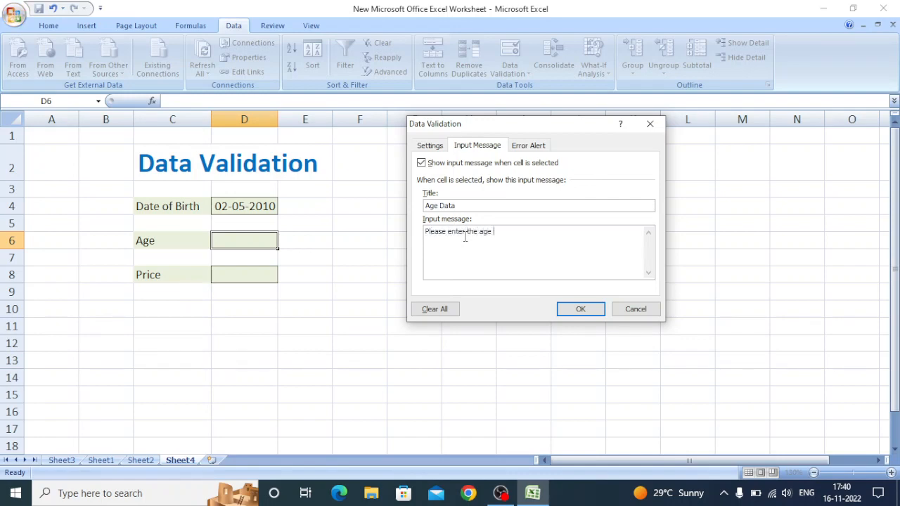
type(" data")
- Give the Age cell's error alert the title "Age" and the message "Not Valid", and review the criteria and input message
left_click(532, 146)
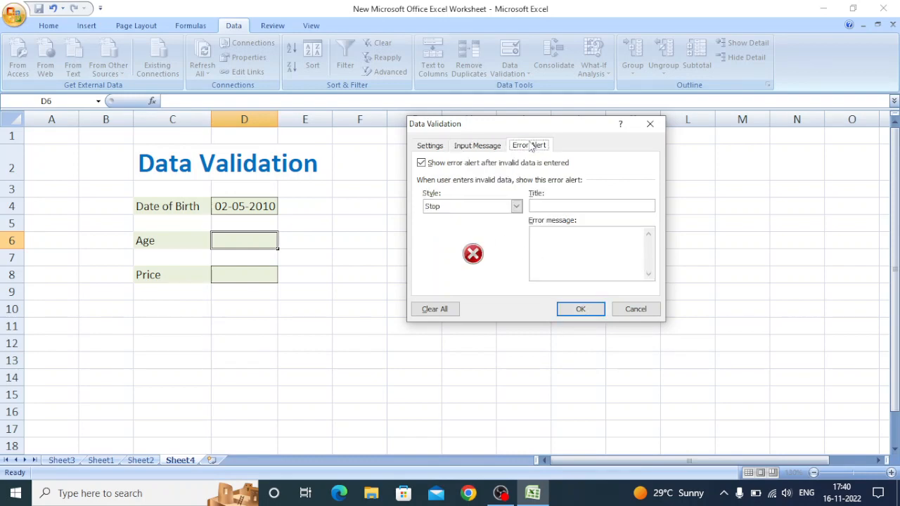
left_click(548, 207)
type("Age")
type("Not Va")
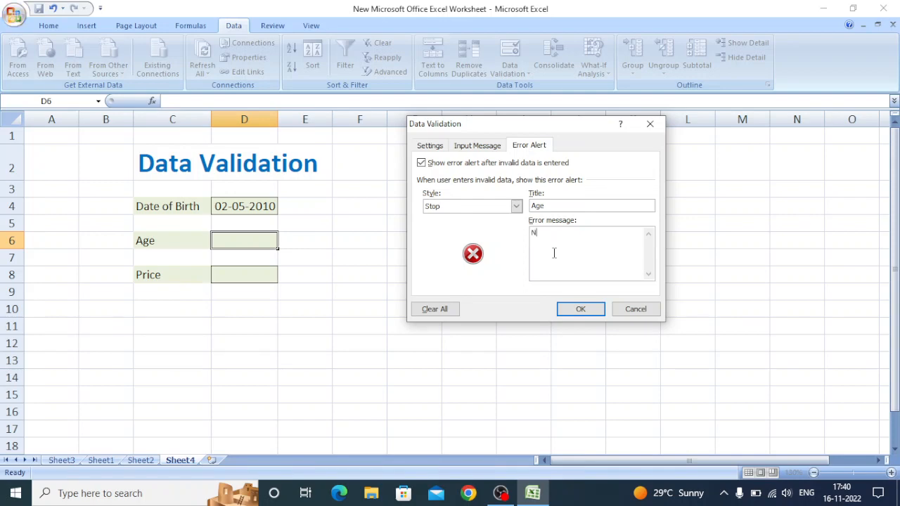
type("lid")
left_click(421, 149)
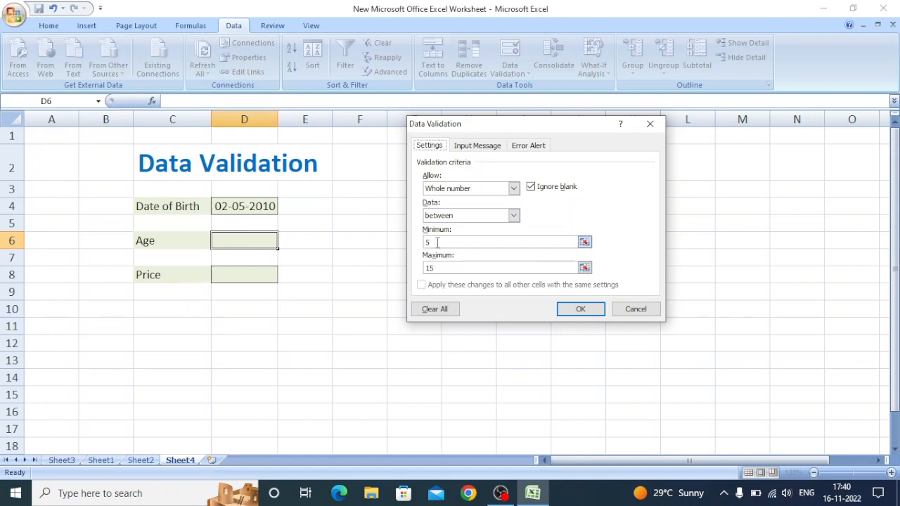
left_click(476, 148)
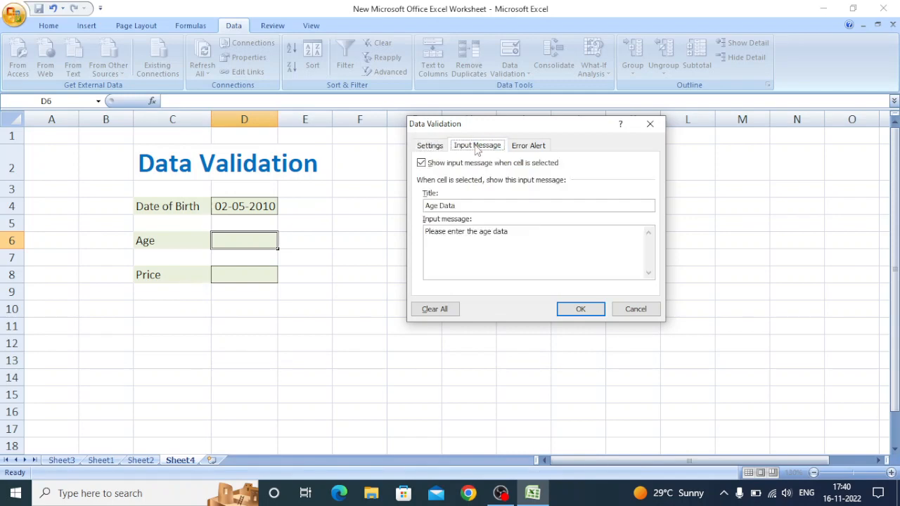
- Apply the validation settings to the Age cell and test them by trying an age of 4, then cancel that entry
left_click(581, 309)
left_click(578, 308)
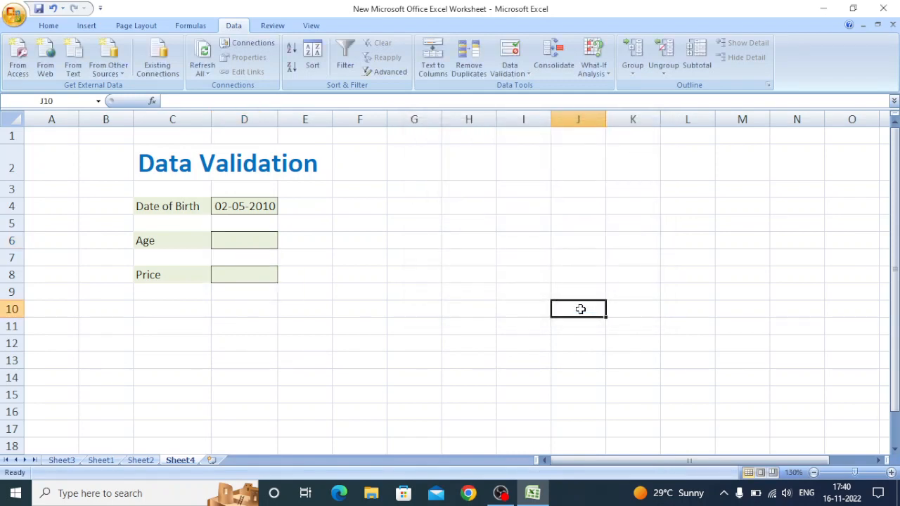
double_click(253, 241)
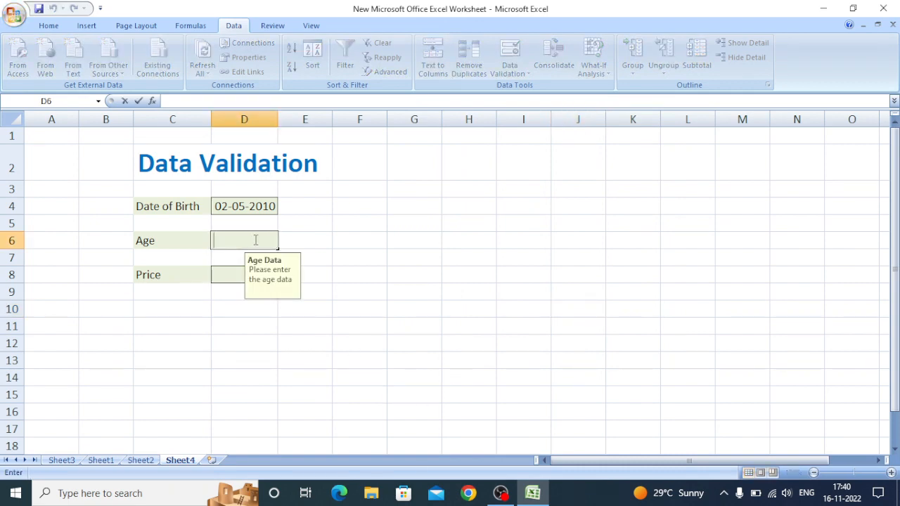
type("4")
key("Return")
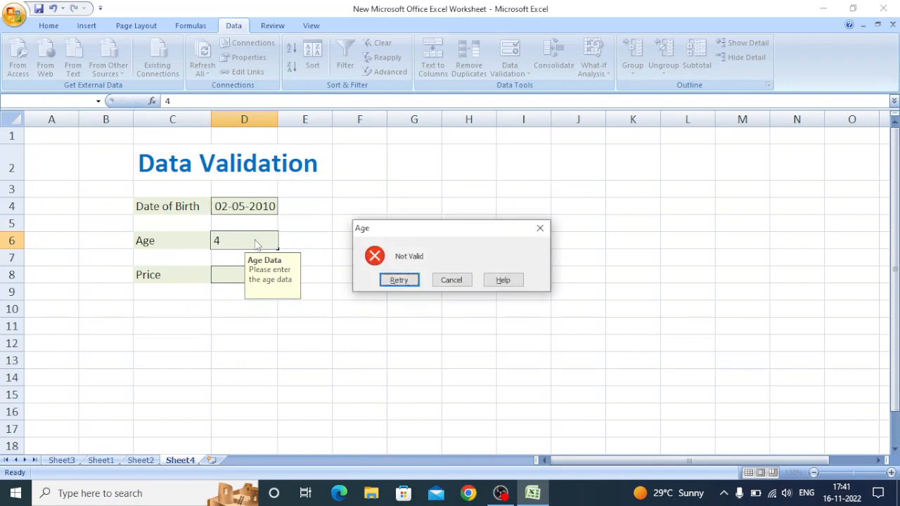
left_click(451, 279)
- Enter 7 in the Age cell D6 and move to the Price cell D8
double_click(232, 243)
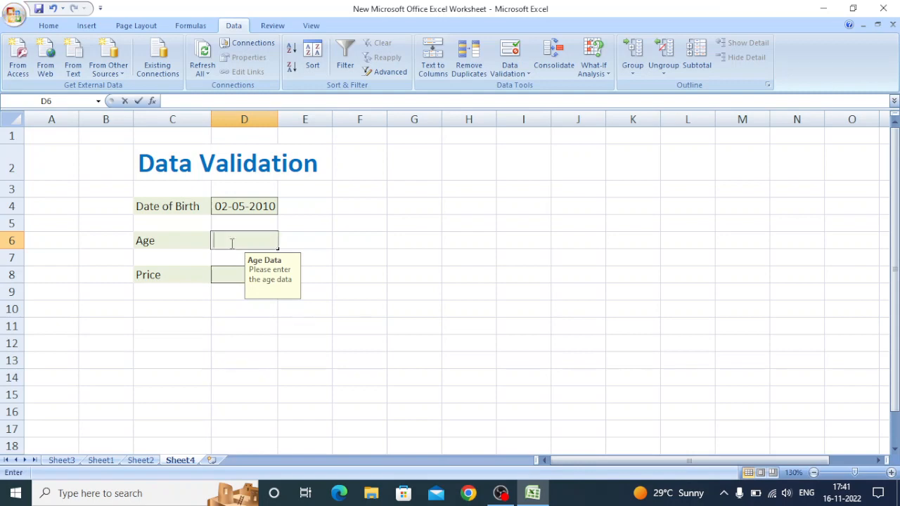
type("7")
key("Return")
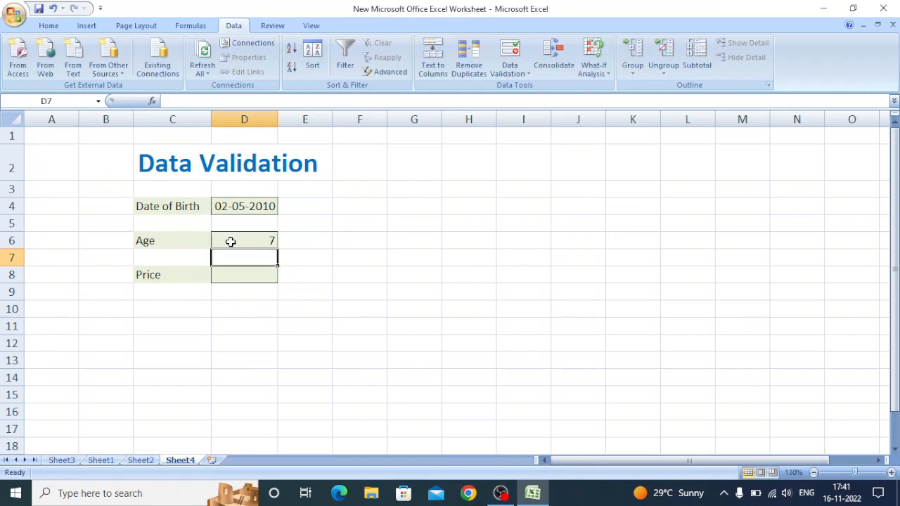
key("Down")
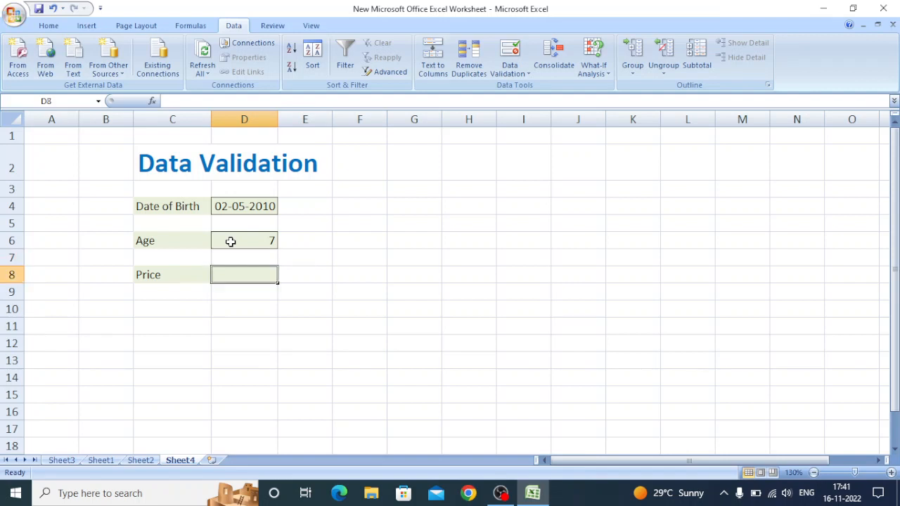